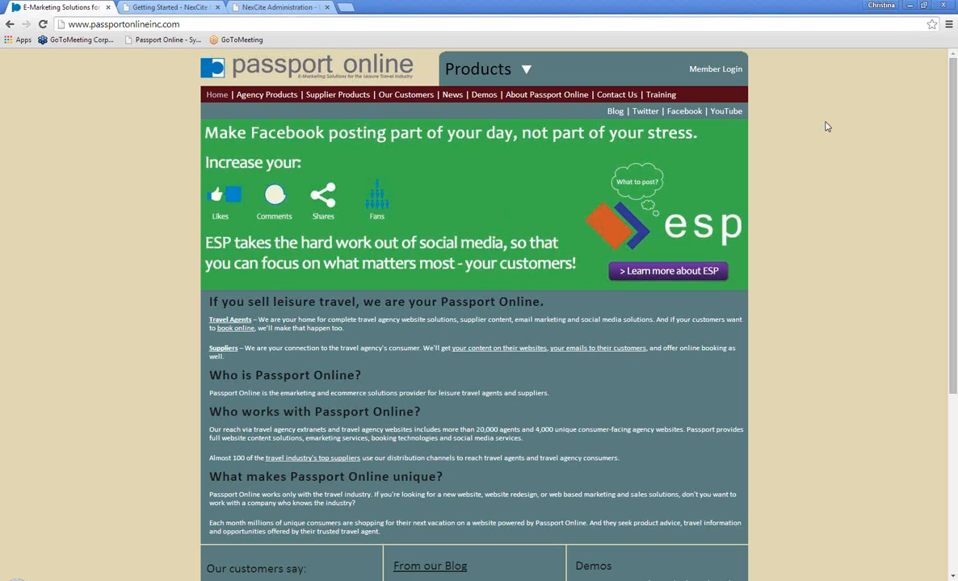
# Step: Open the Member Login page of Passport Online and view the Getting Started help page
pyautogui.click(714, 74)
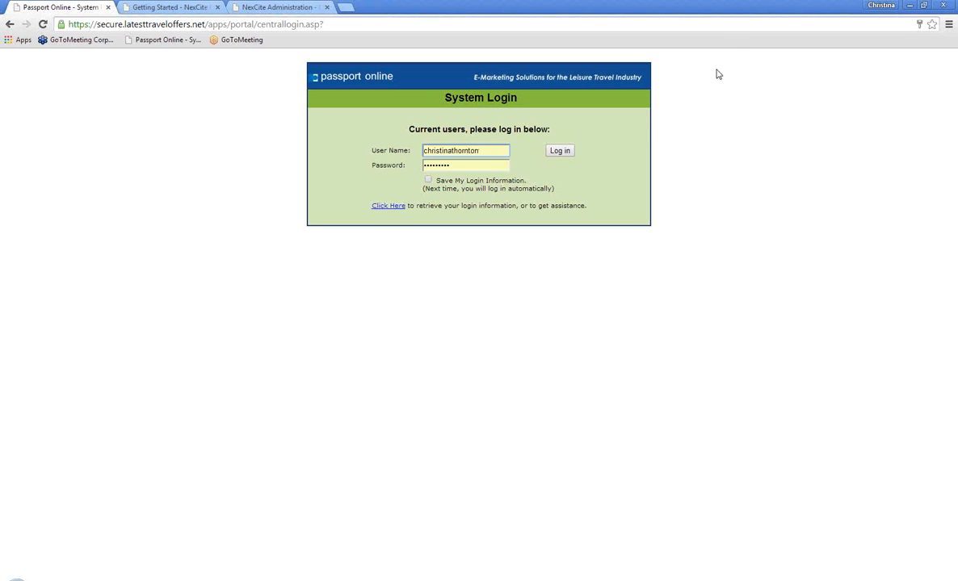
pyautogui.click(161, 8)
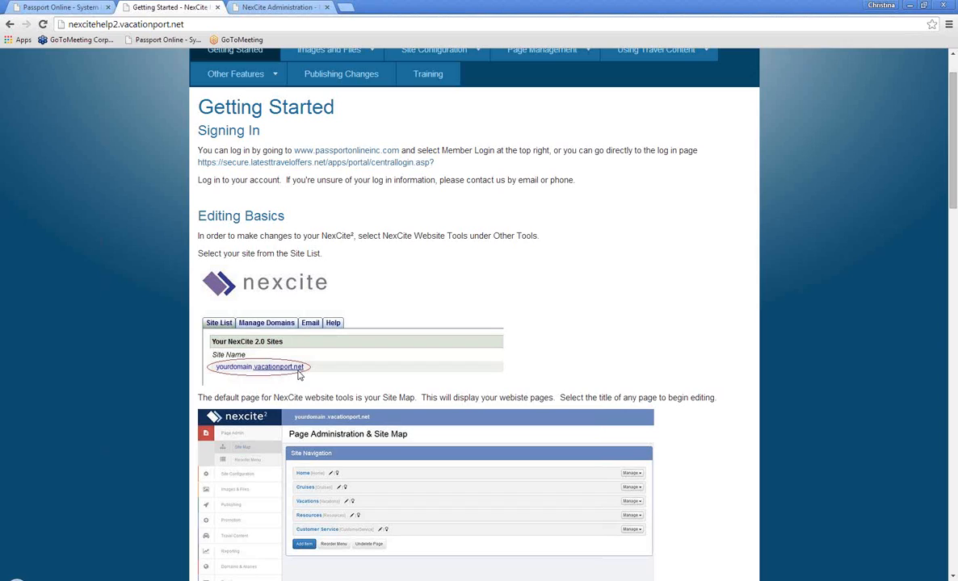
# Step: Switch to the NexCite Administration site map and view the live StandardTheme site, closing it when done
pyautogui.click(271, 7)
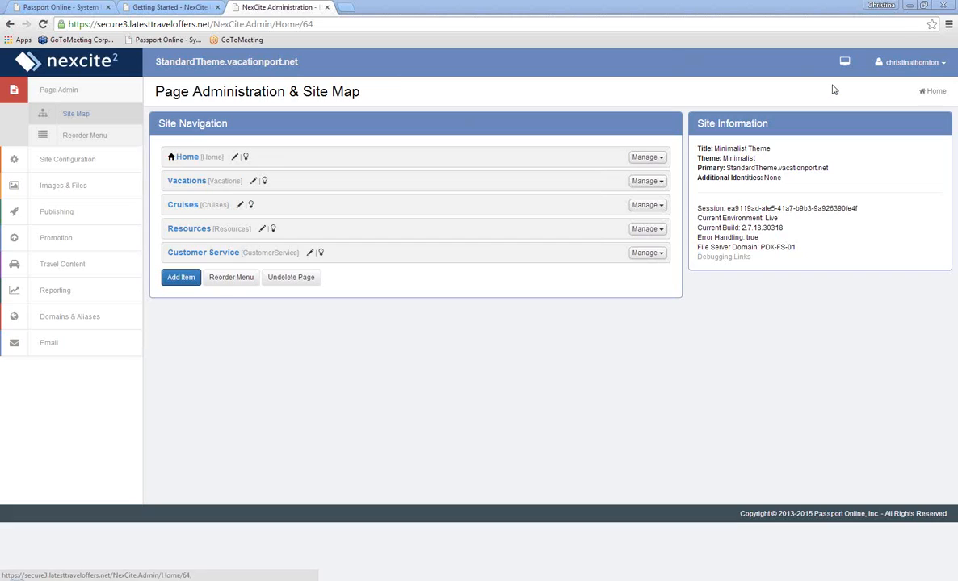
pyautogui.moveTo(844, 64)
pyautogui.click(821, 113)
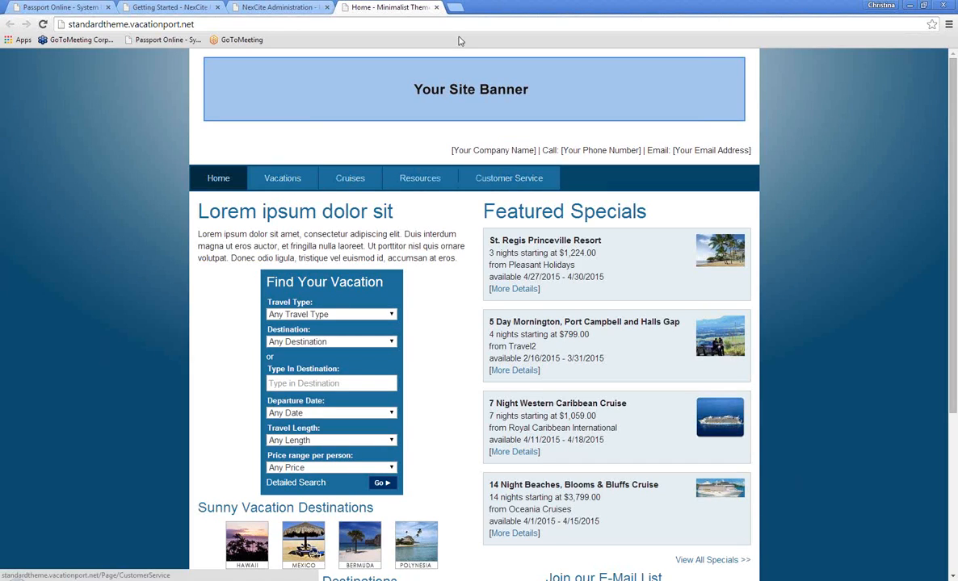
pyautogui.click(437, 7)
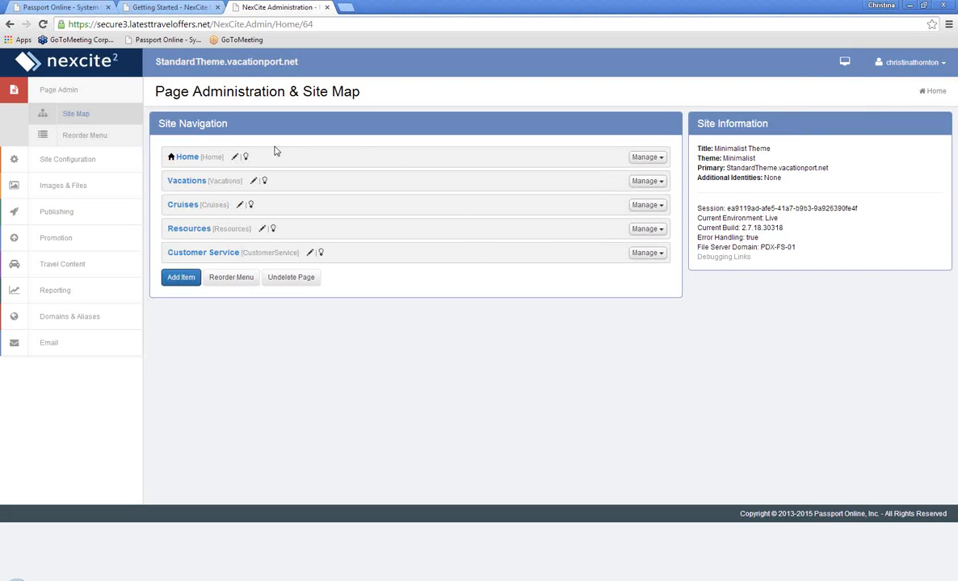
# Step: Display the management options for the Vacations page without choosing one
pyautogui.click(646, 185)
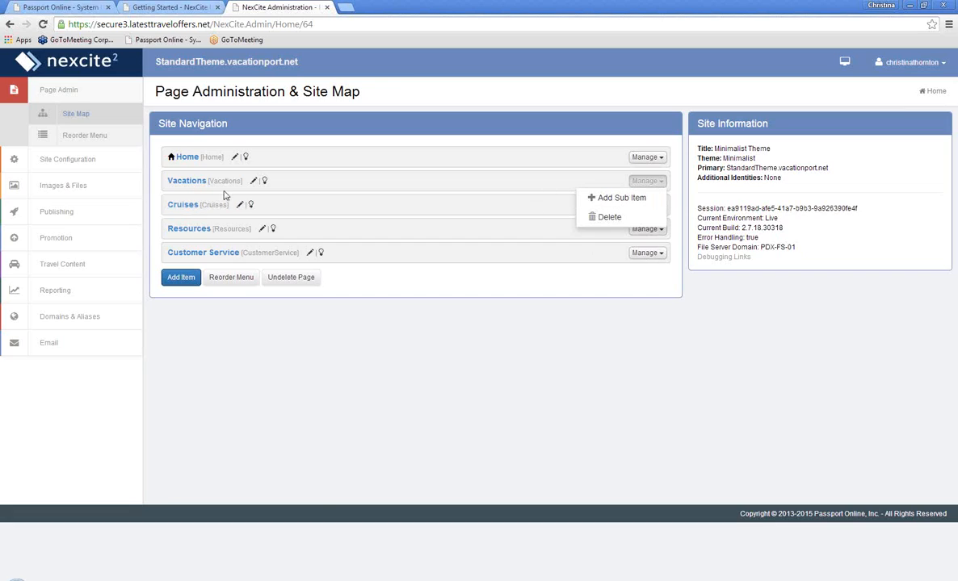
pyautogui.moveTo(840, 66)
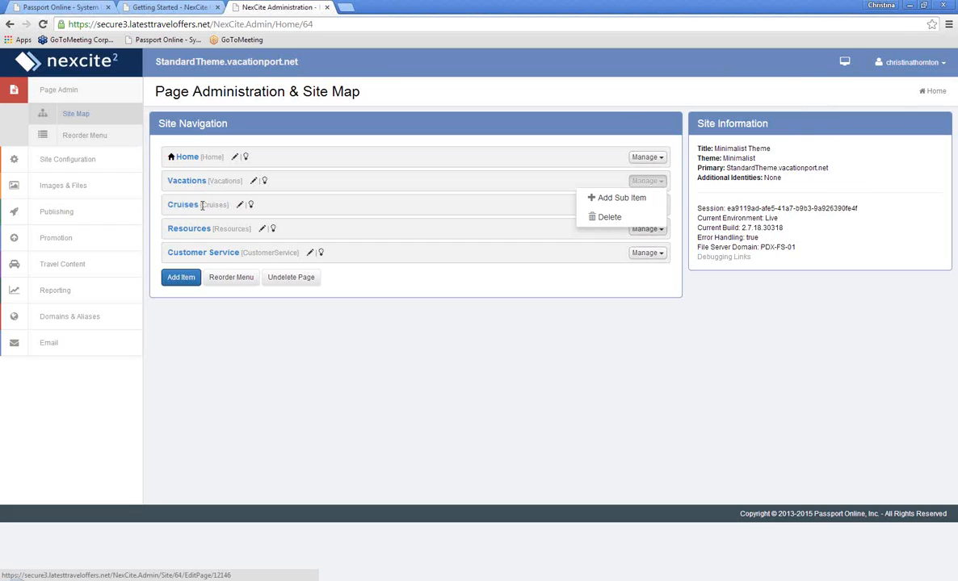
pyautogui.click(320, 315)
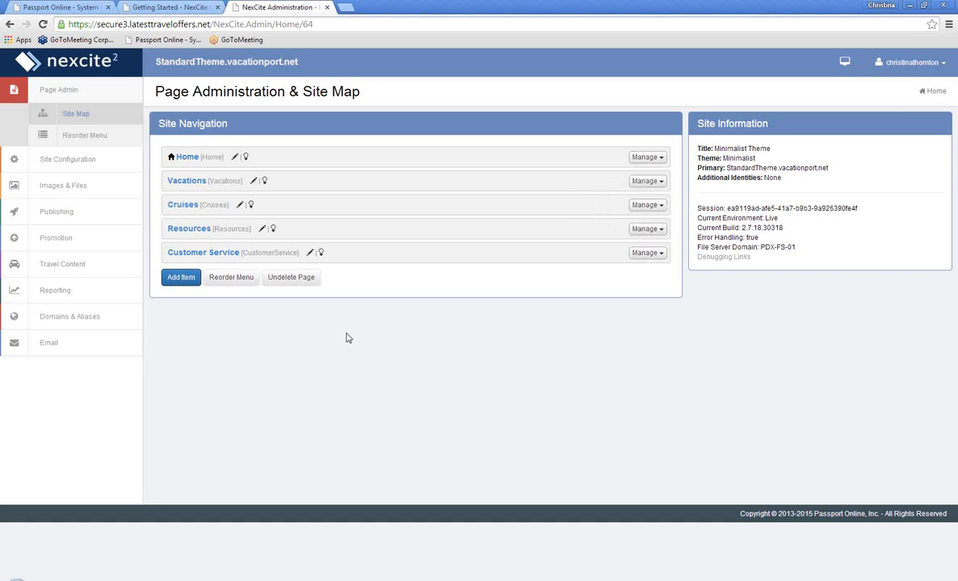
# Step: Check in preview mode how hiding the Vacations page affects the site navigation, and restore the page's visibility
pyautogui.click(265, 182)
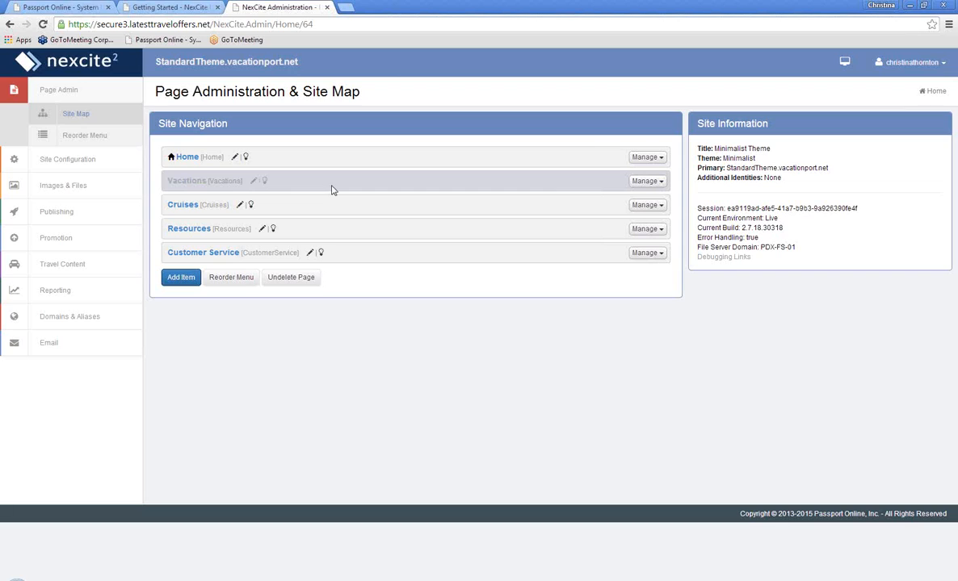
pyautogui.click(844, 62)
pyautogui.click(823, 134)
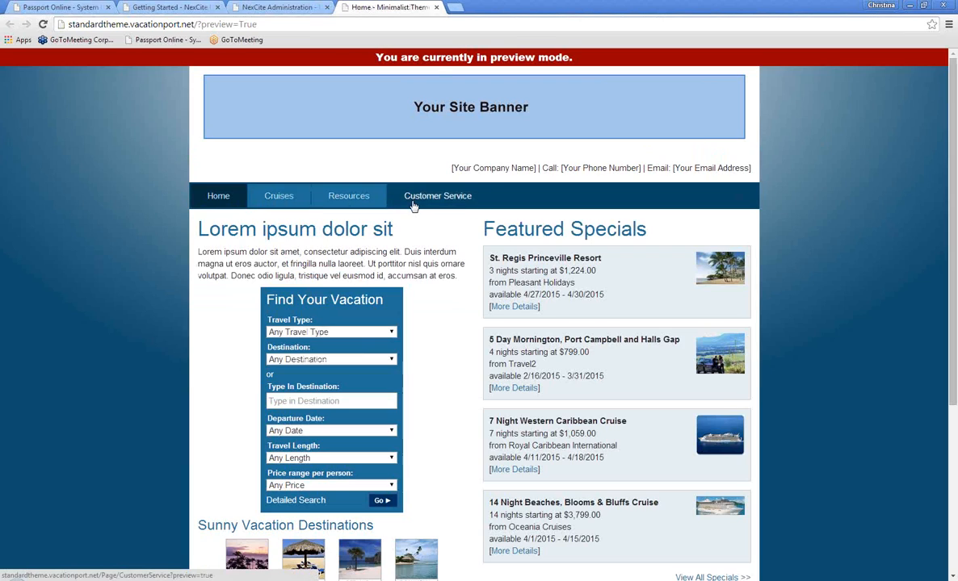
pyautogui.click(436, 8)
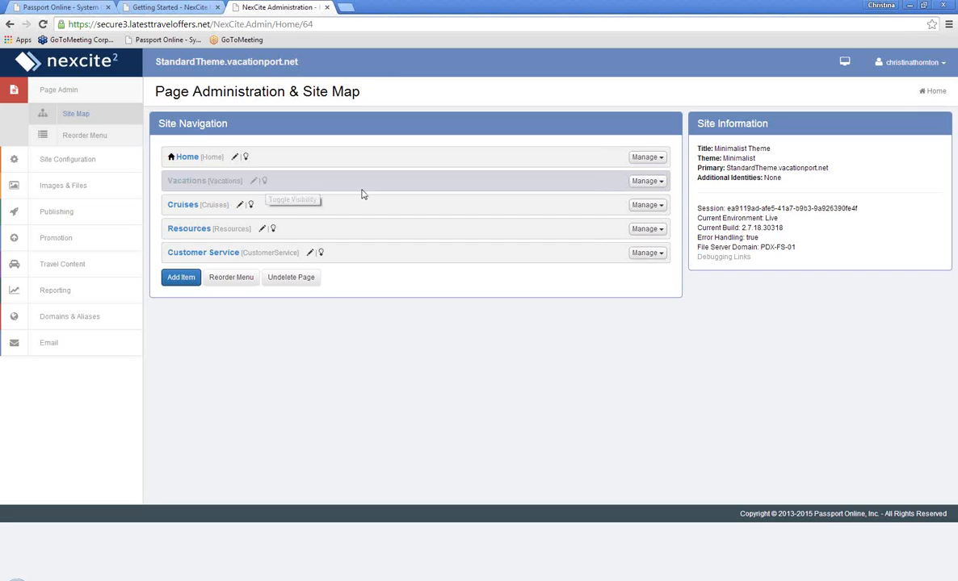
pyautogui.click(265, 181)
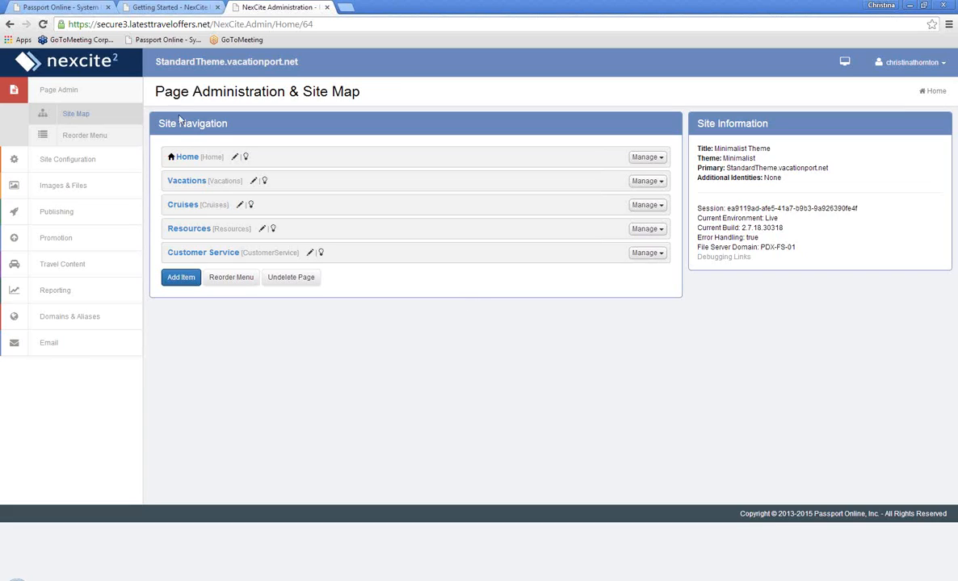
# Step: Open the Home page for editing and look over its two text blocks
pyautogui.click(183, 158)
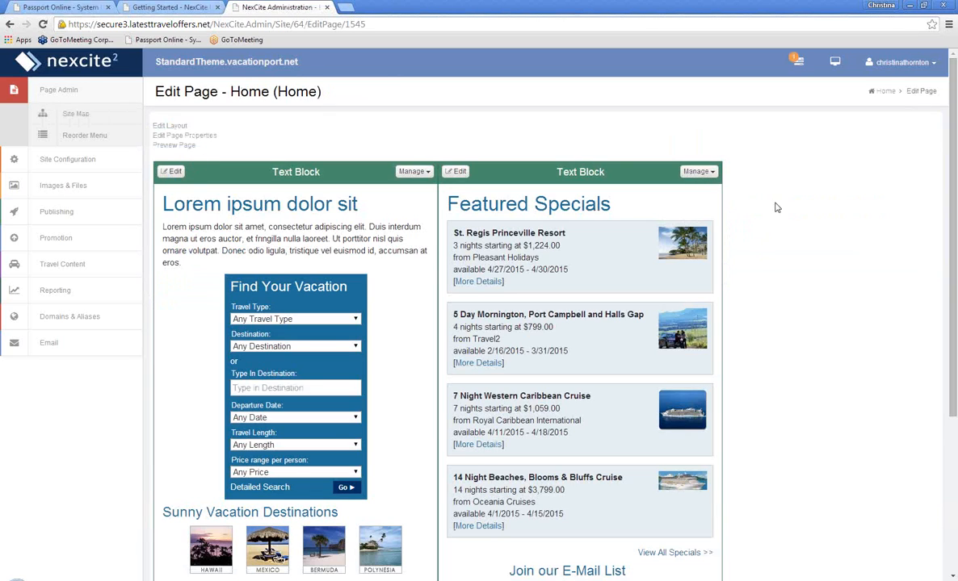
pyautogui.scroll(-3, 780, 217)
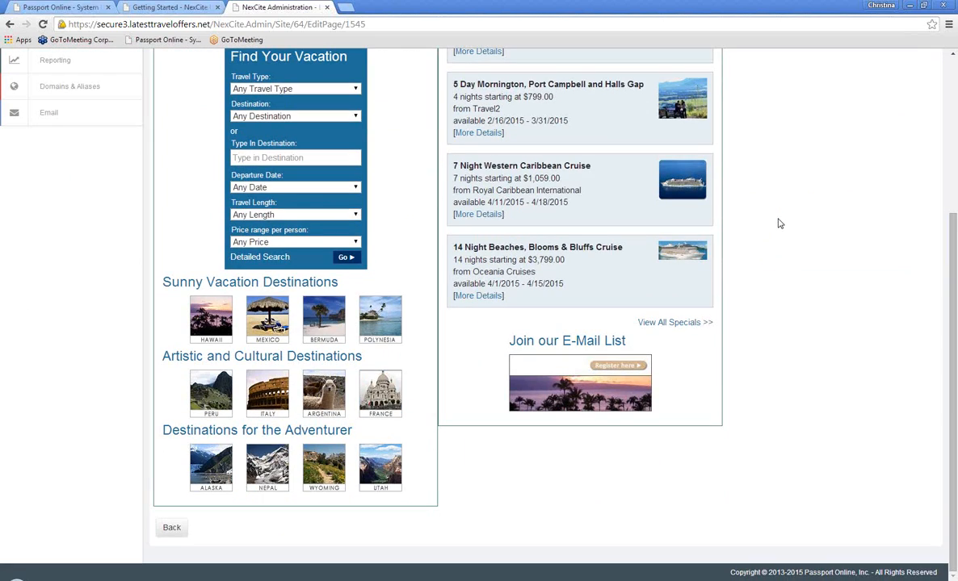
pyautogui.scroll(1, 780, 223)
pyautogui.scroll(2, 780, 223)
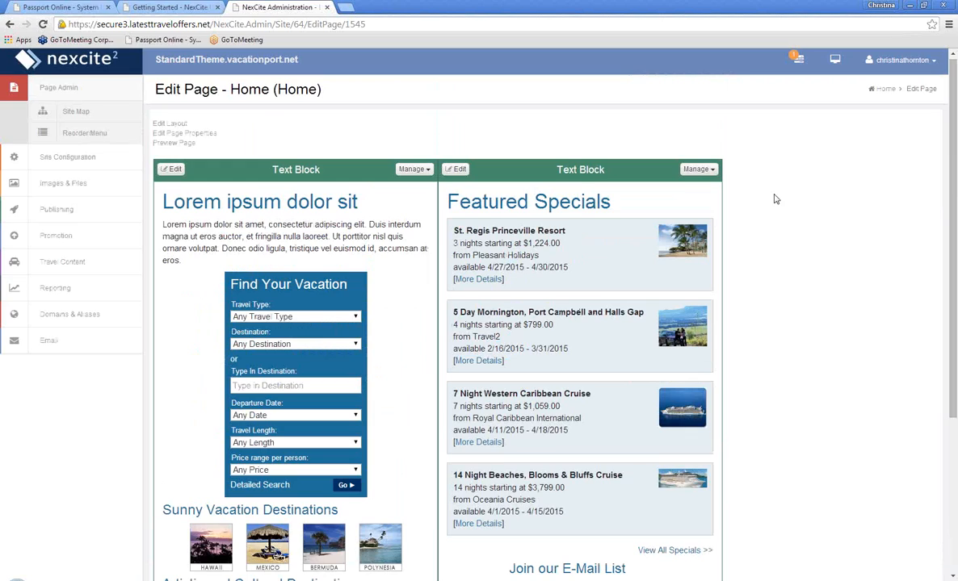
# Step: Preview the Home page and compare it with the text blocks in the page editor
pyautogui.click(166, 145)
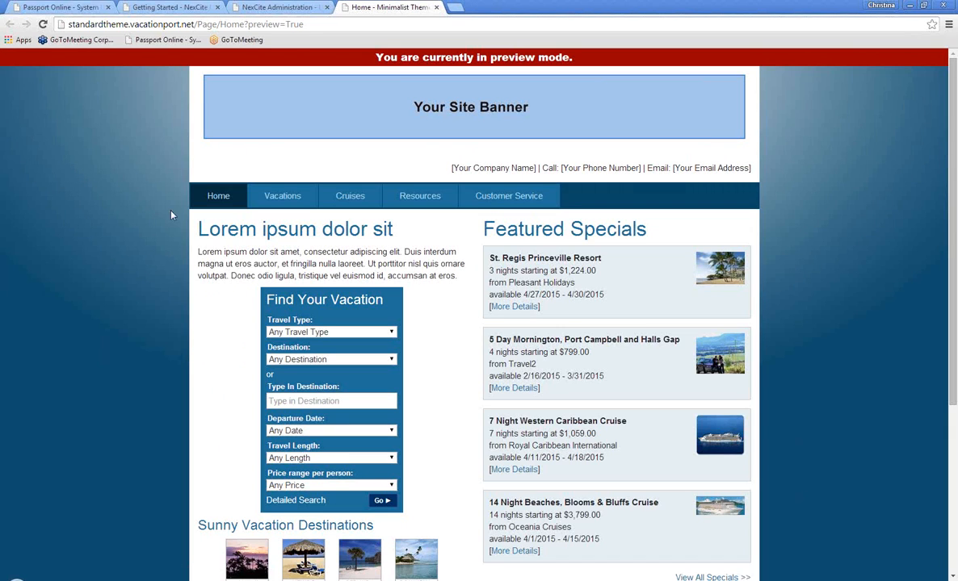
pyautogui.scroll(-1, 190, 254)
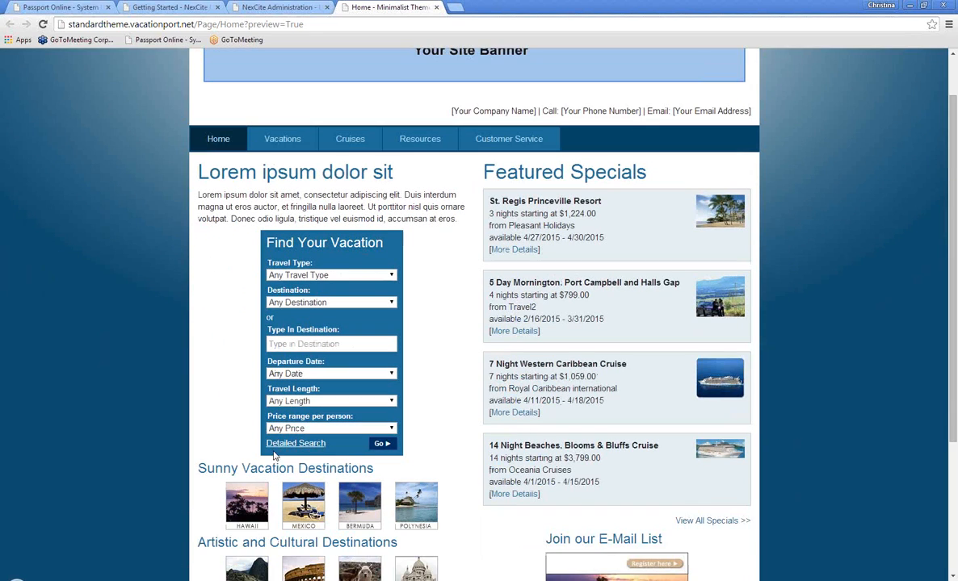
pyautogui.click(268, 7)
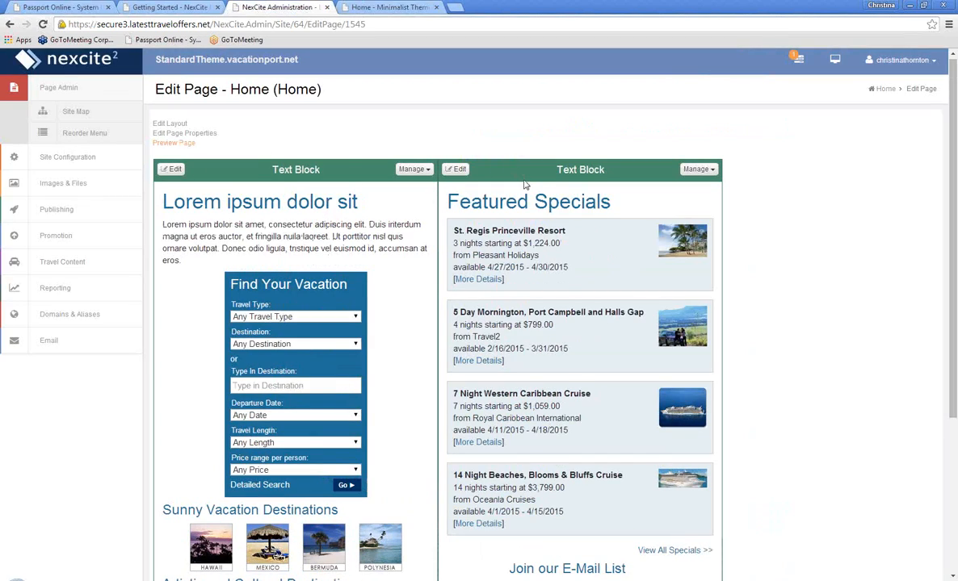
pyautogui.scroll(-4, 275, 354)
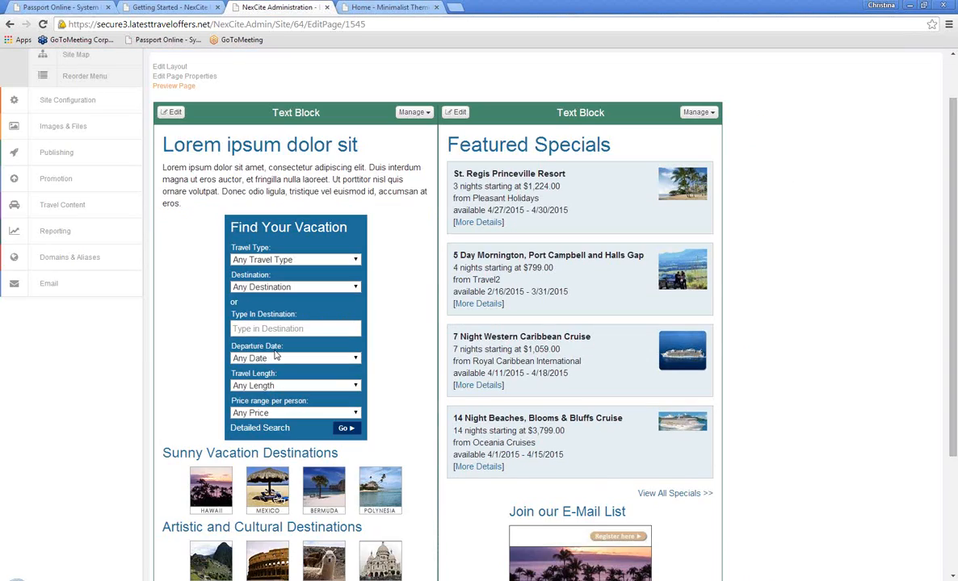
pyautogui.scroll(4, 275, 357)
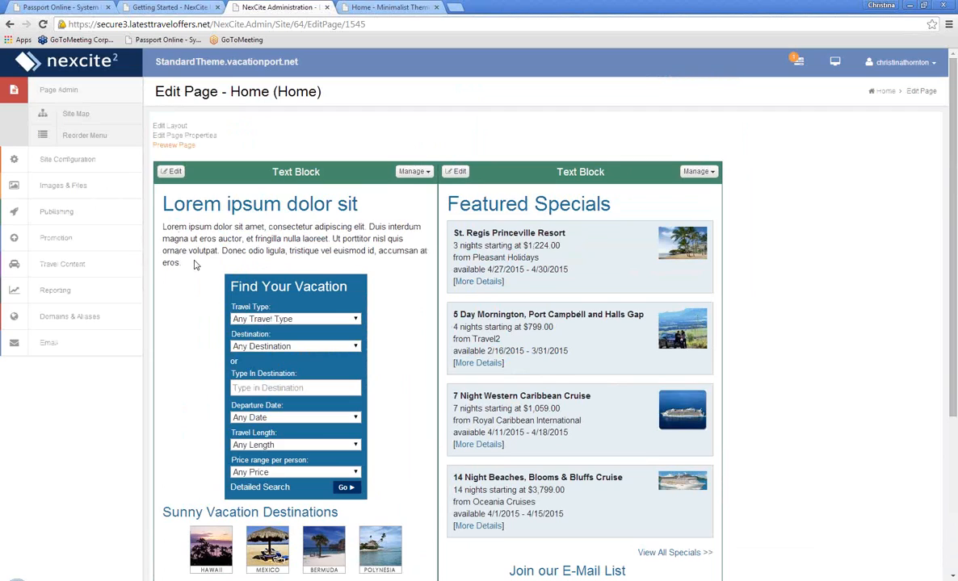
# Step: Change the title of the "Lorem ipsum dolor sit" text block to "Welcome to our Site!" and save it
pyautogui.click(173, 172)
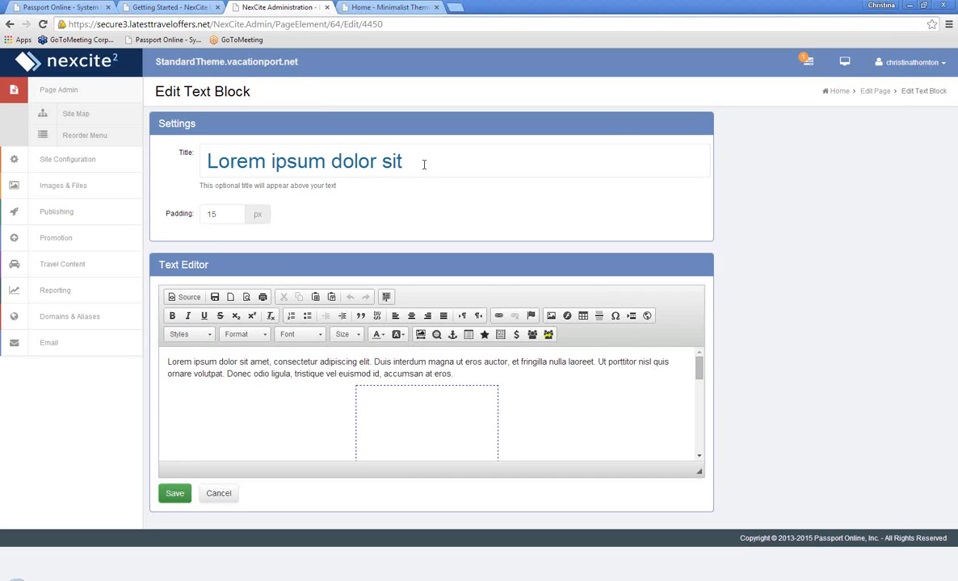
pyautogui.moveTo(424, 164); pyautogui.dragTo(173, 199)
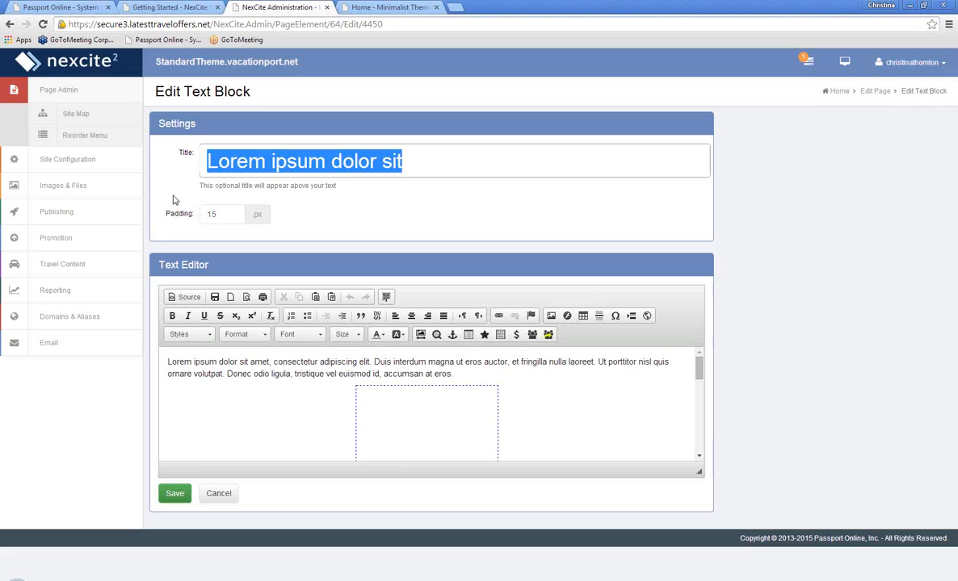
pyautogui.press('BackSpace')
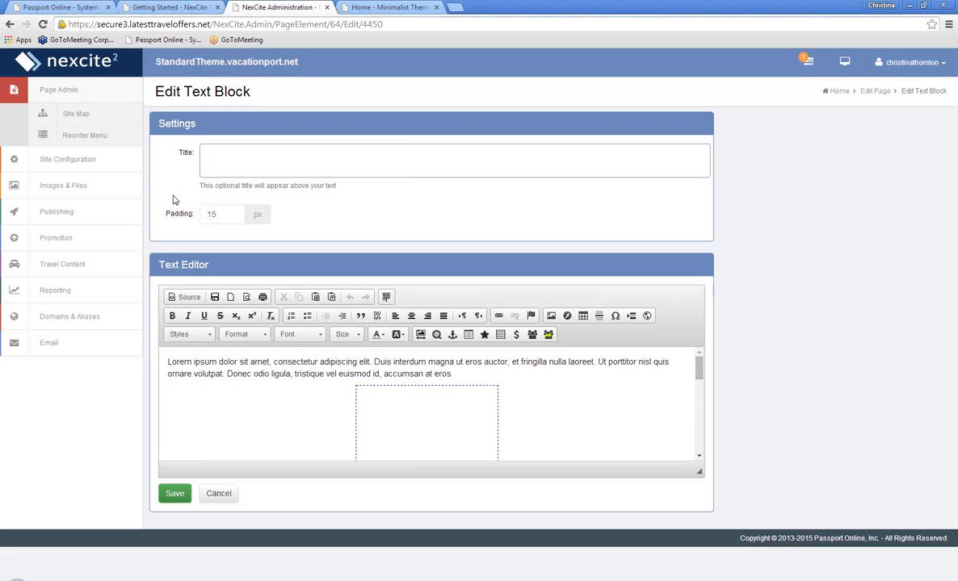
pyautogui.write('Welcome to our')
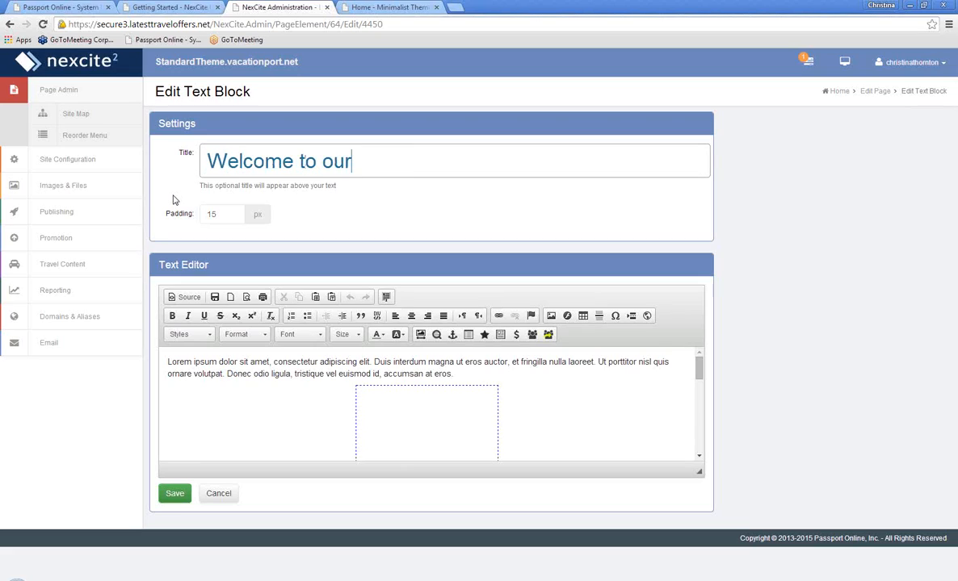
pyautogui.write(' Site~')
pyautogui.press('BackSpace')
pyautogui.write('!')
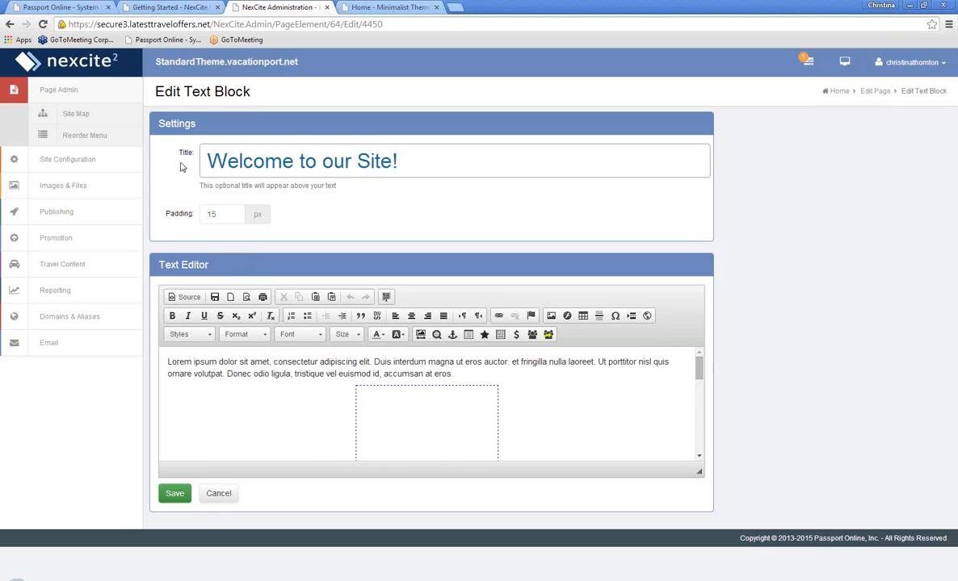
pyautogui.moveTo(402, 160); pyautogui.dragTo(224, 176)
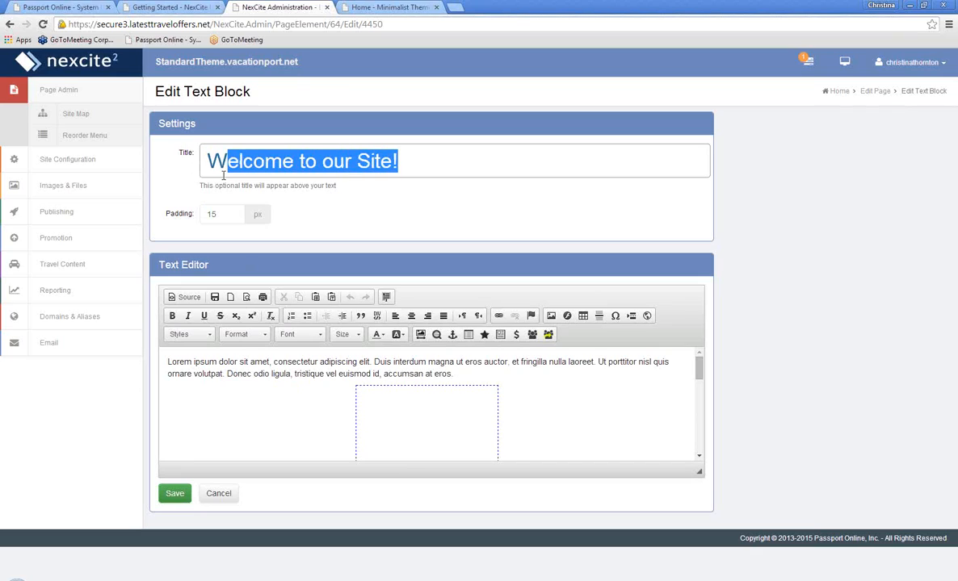
pyautogui.click(209, 164)
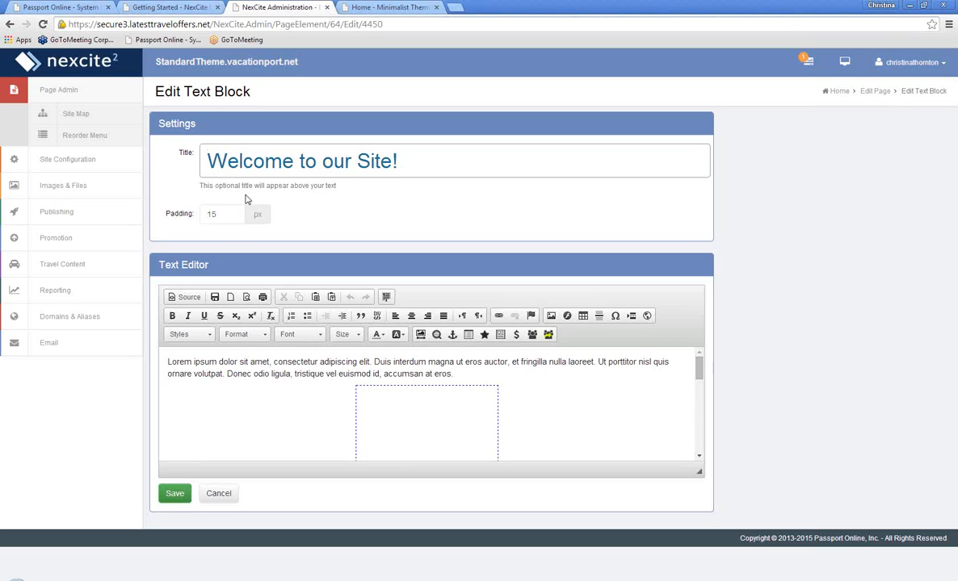
pyautogui.click(175, 494)
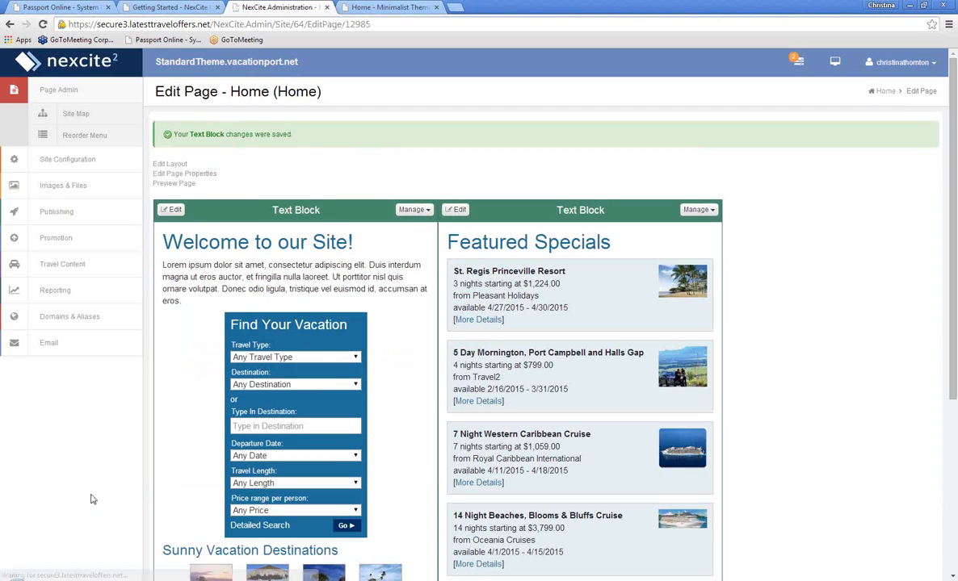
# Step: Check the new title in a preview of the Home page and close the open preview pages
pyautogui.click(174, 184)
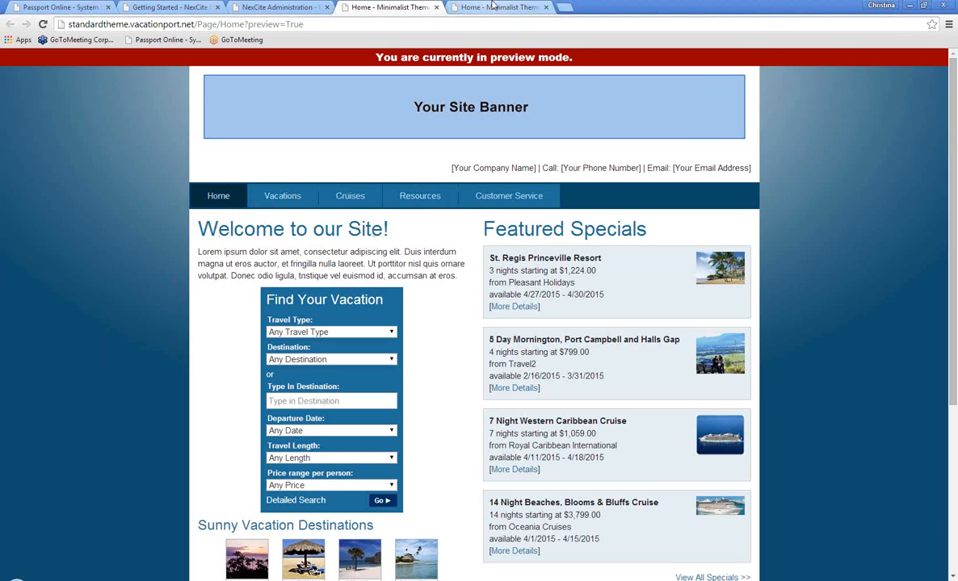
pyautogui.click(436, 7)
pyautogui.click(436, 7)
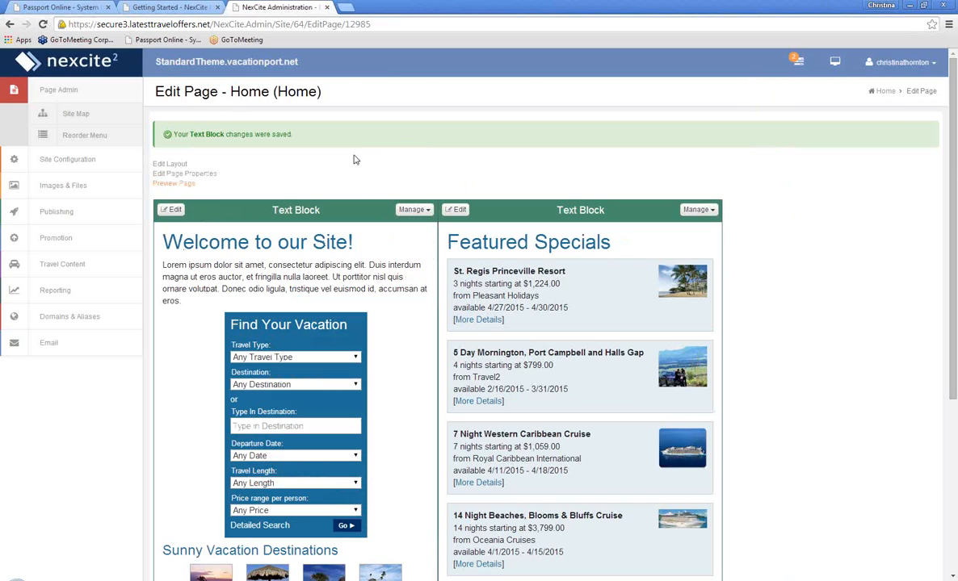
# Step: Replace the text block's intro paragraph with "Welcome to our website. We're looking forward to helping you find your perfect vacation!" and italicize "perfect"
pyautogui.click(171, 209)
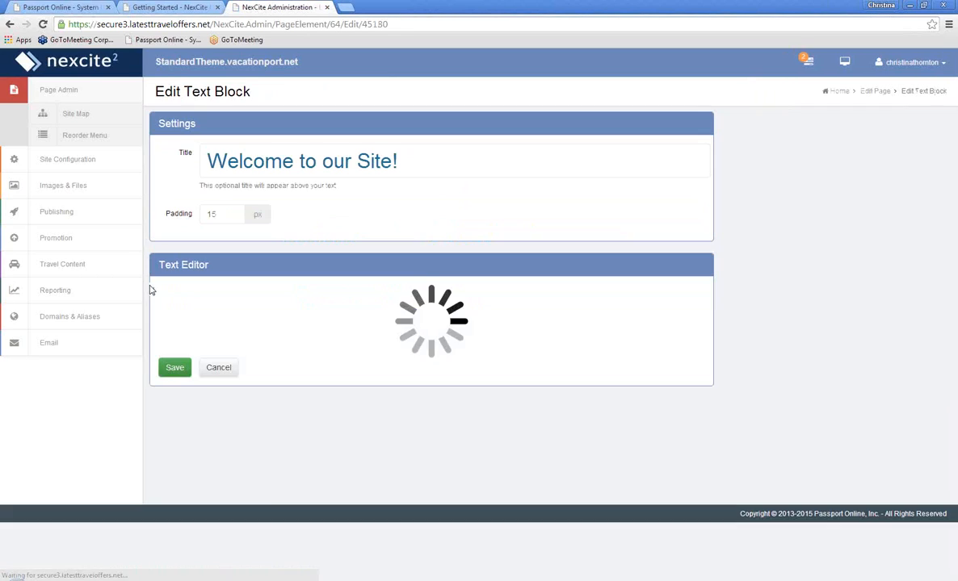
pyautogui.moveTo(454, 375); pyautogui.dragTo(132, 364)
pyautogui.press('Delete')
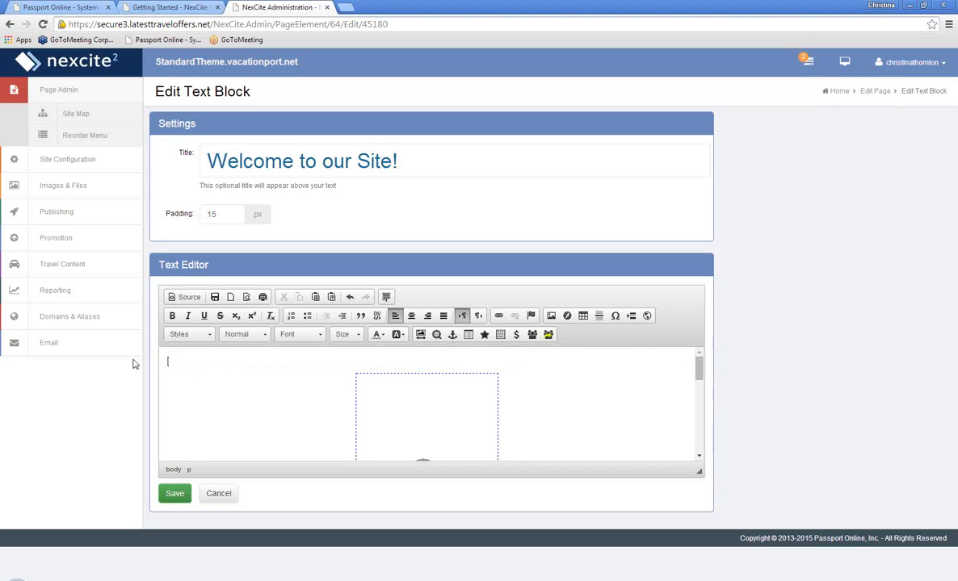
pyautogui.write("Welcome to our website.  We'r")
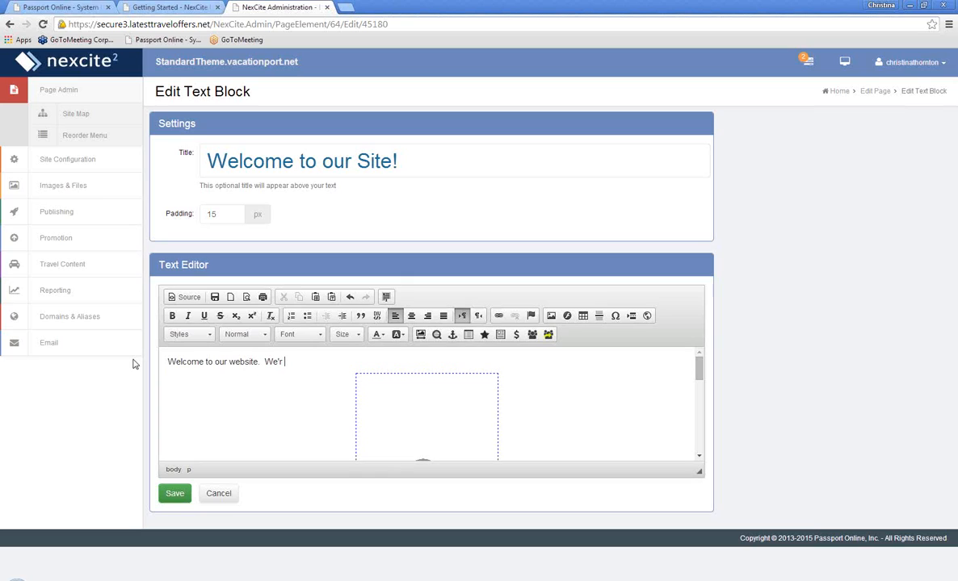
pyautogui.write('e (looking forward to helping you fin')
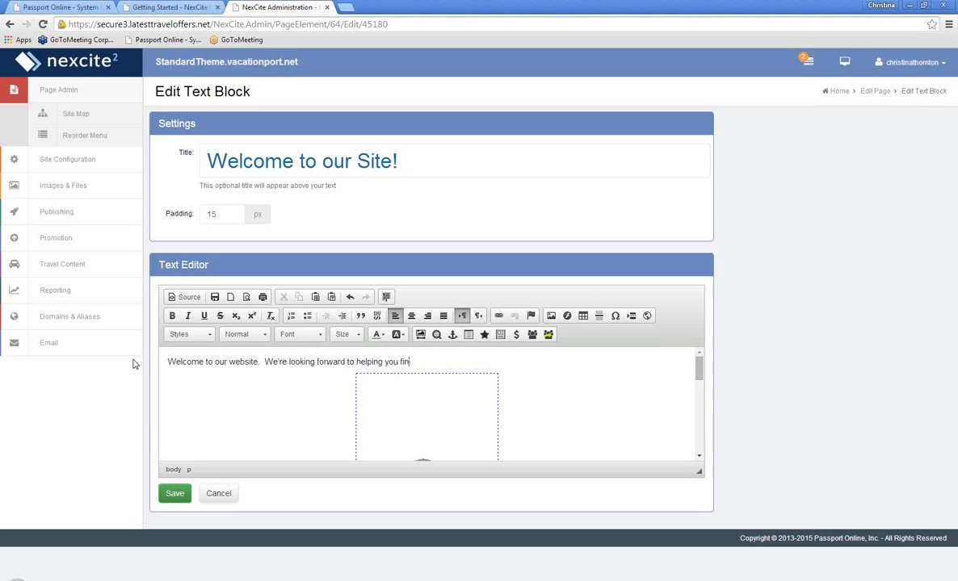
pyautogui.write('d your perfect vacation!')
pyautogui.doubleClick(446, 362)
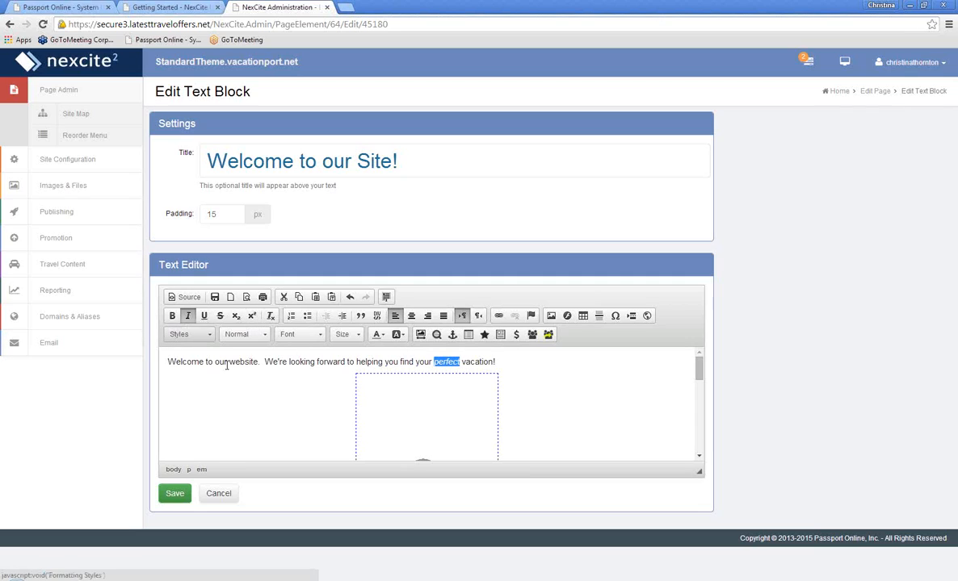
# Step: Apply italics to the selected word "perfect" in the intro paragraph
pyautogui.click(187, 316)
pyautogui.click(519, 420)
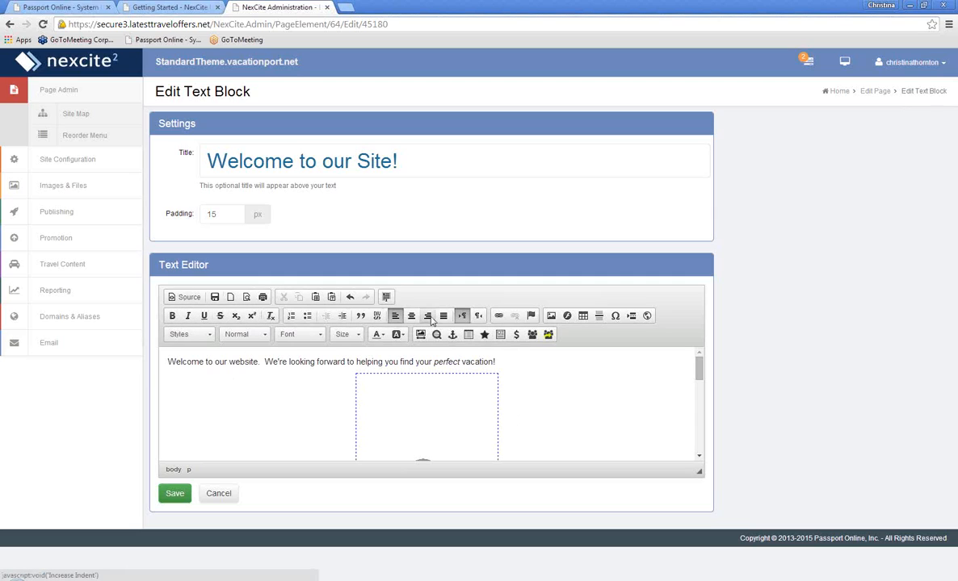
# Step: Try centering the intro paragraph, and return it to left alignment
pyautogui.moveTo(495, 361); pyautogui.dragTo(167, 361)
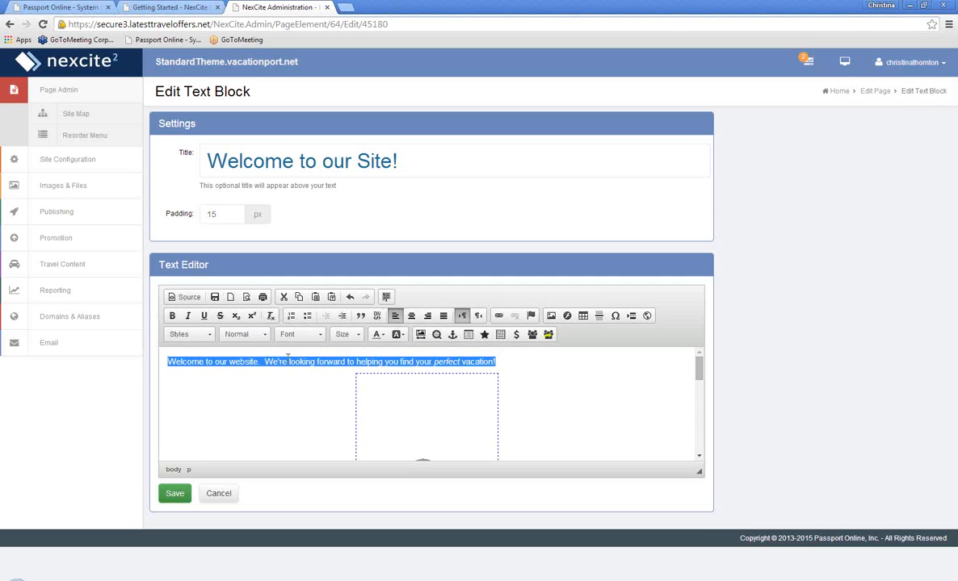
pyautogui.click(411, 316)
pyautogui.click(548, 422)
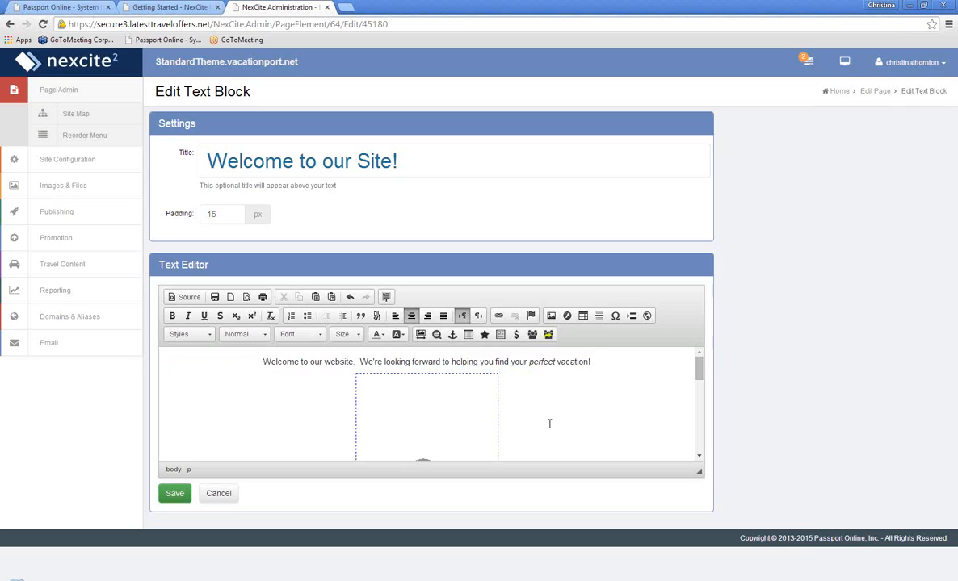
pyautogui.click(263, 362)
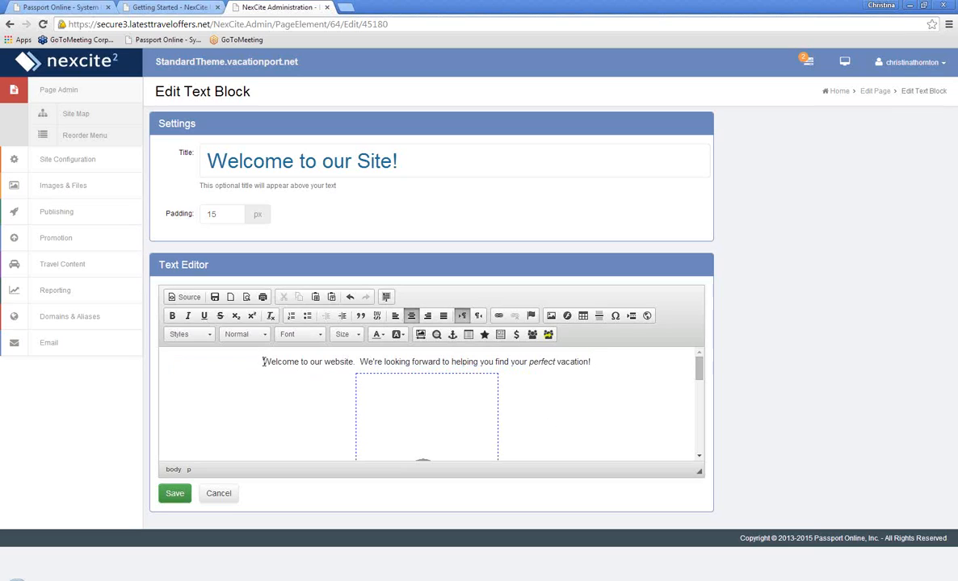
pyautogui.click(394, 316)
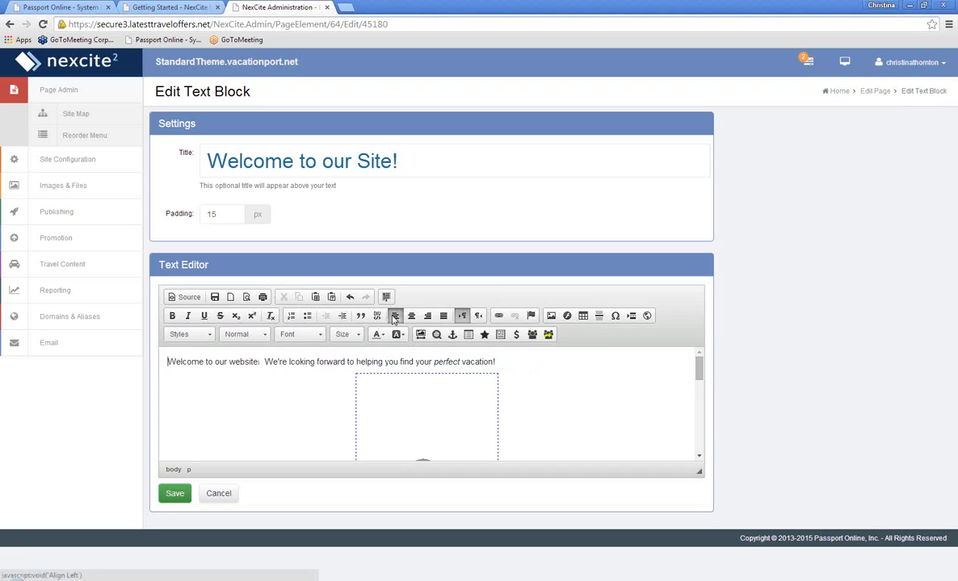
# Step: Save the text block, reopen it to look at the plain-text paste option, and save it again
pyautogui.click(179, 493)
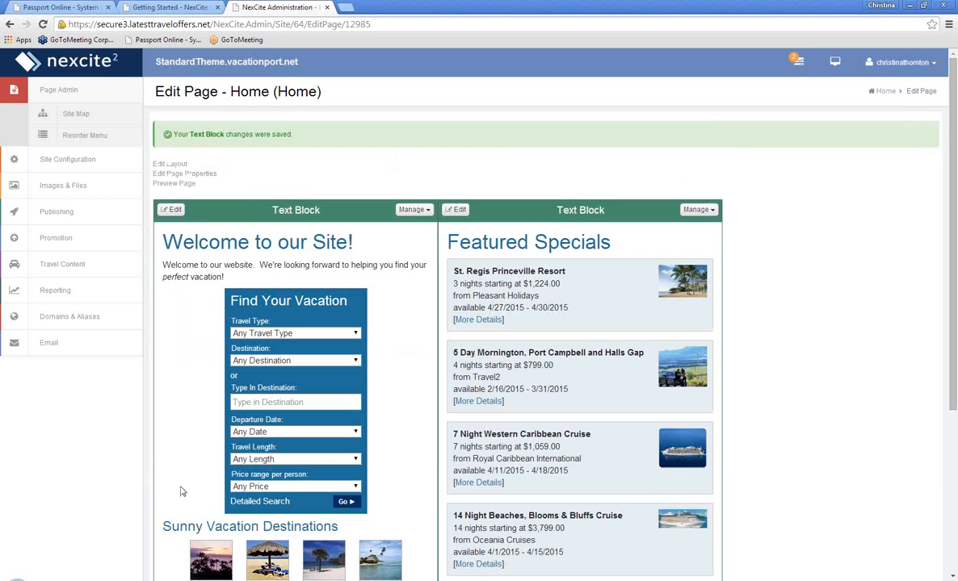
pyautogui.click(170, 209)
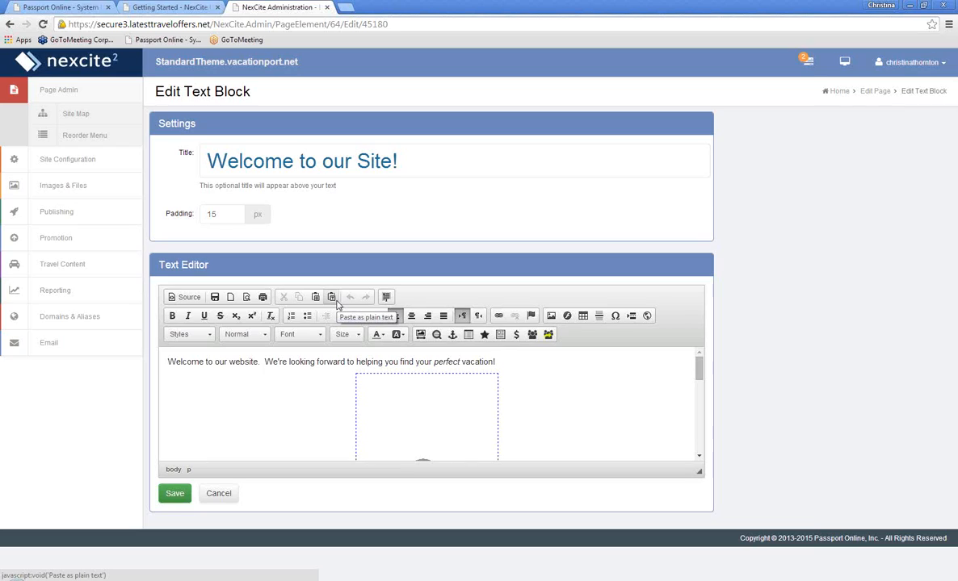
pyautogui.click(166, 500)
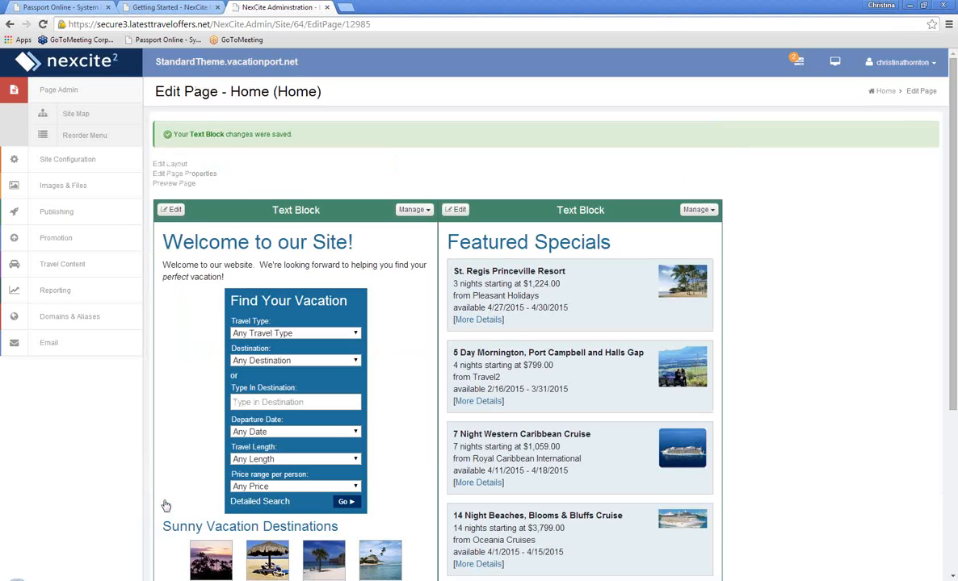
# Step: Nest the Cruises page under Vacations in the site's menu order and save the menu
pyautogui.click(67, 99)
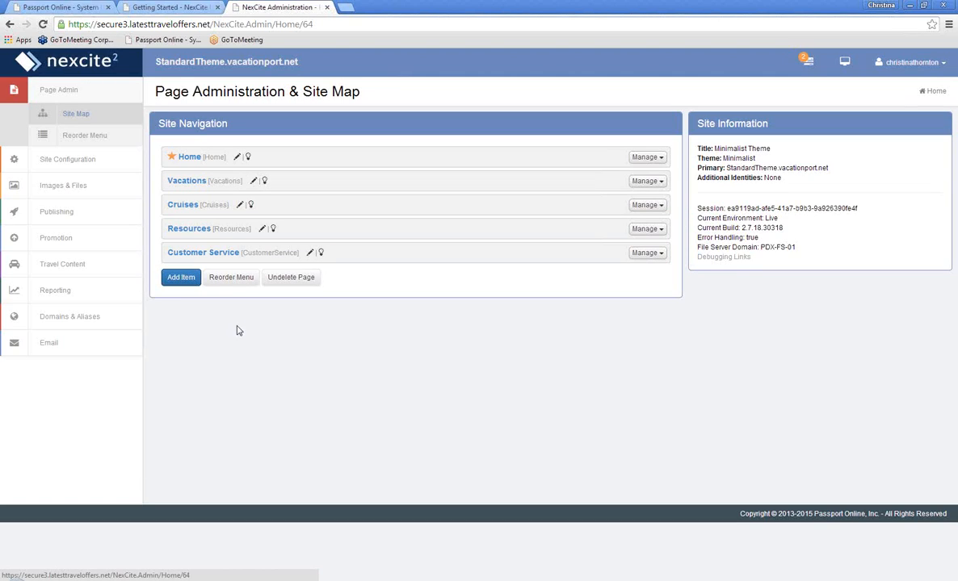
pyautogui.click(230, 280)
pyautogui.click(92, 139)
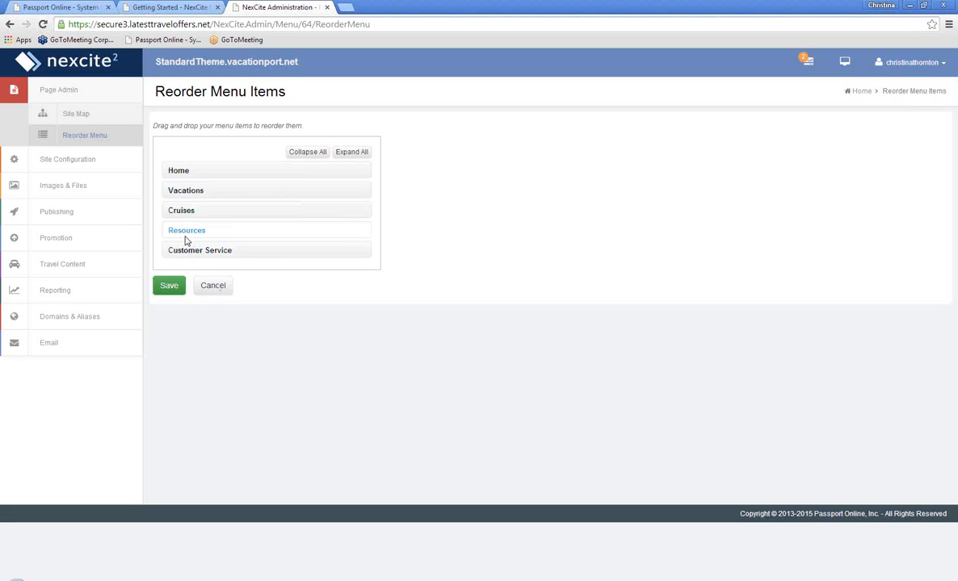
pyautogui.moveTo(185, 232)
pyautogui.mouseDown()
pyautogui.moveTo(185, 166)
pyautogui.moveTo(193, 244)
pyautogui.mouseUp()
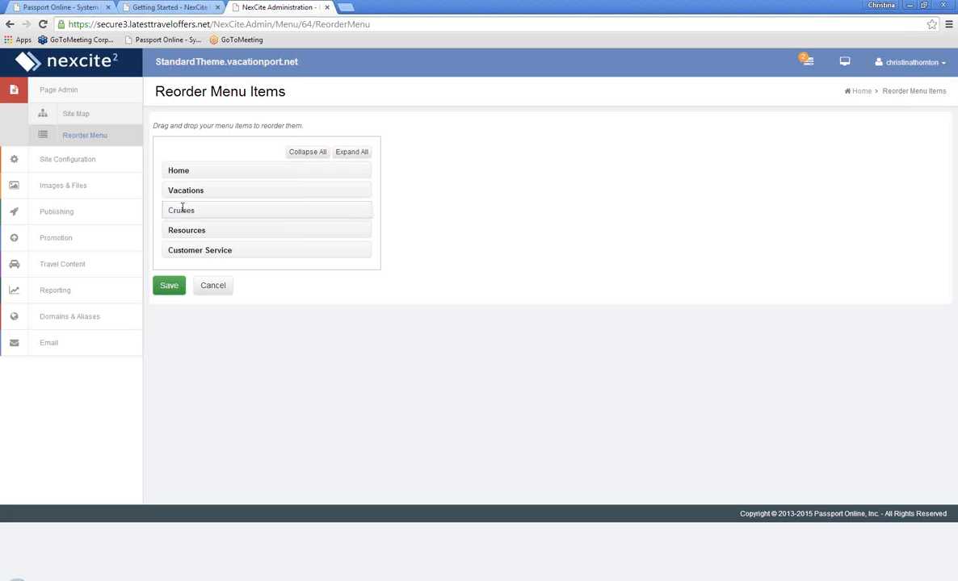
pyautogui.moveTo(183, 208)
pyautogui.mouseDown()
pyautogui.moveTo(183, 197)
pyautogui.moveTo(186, 216)
pyautogui.moveTo(214, 215)
pyautogui.mouseUp()
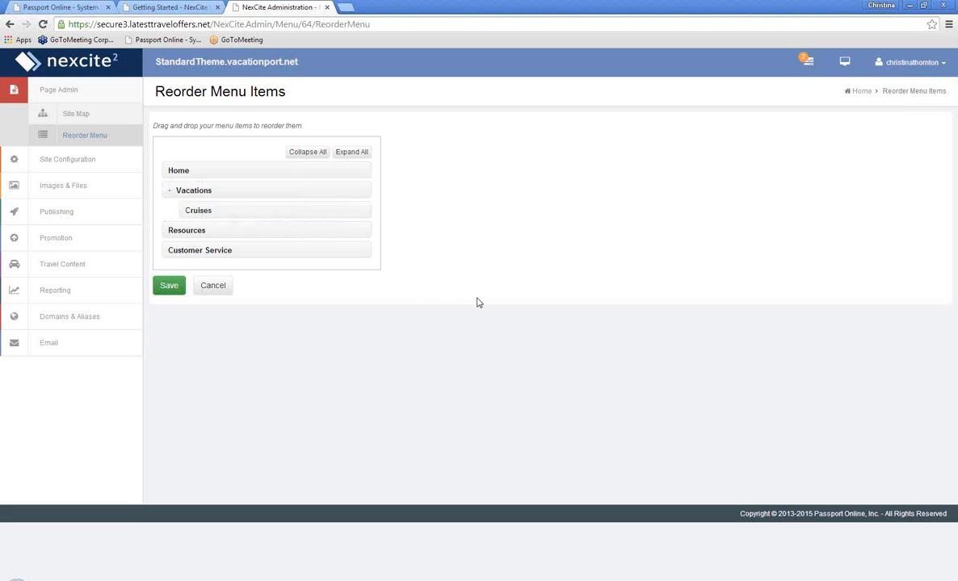
pyautogui.click(170, 289)
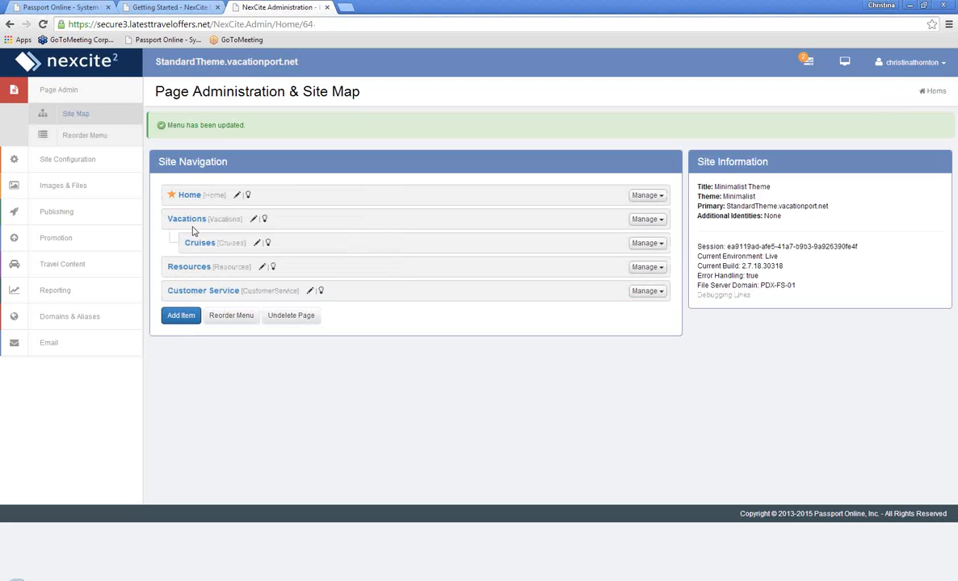
# Step: Preview the site to check the Cruises page under the Vacations menu item, and close the preview
pyautogui.moveTo(846, 65)
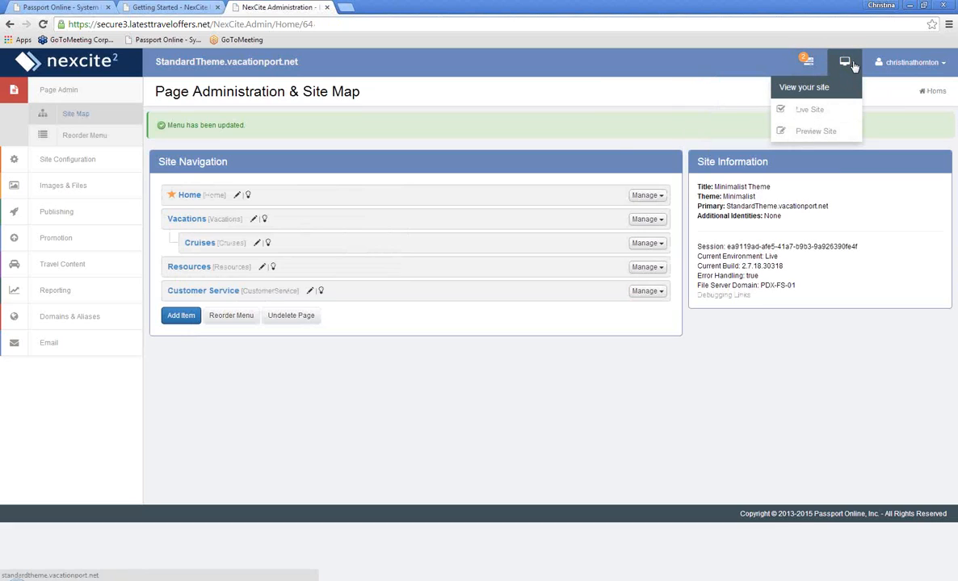
pyautogui.moveTo(809, 64)
pyautogui.click(787, 132)
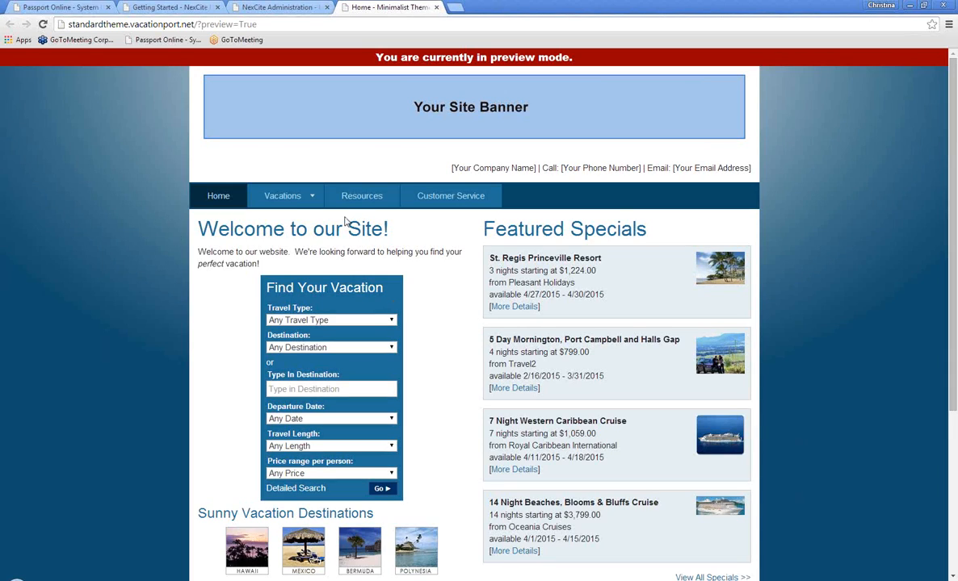
pyautogui.moveTo(289, 204)
pyautogui.click(437, 7)
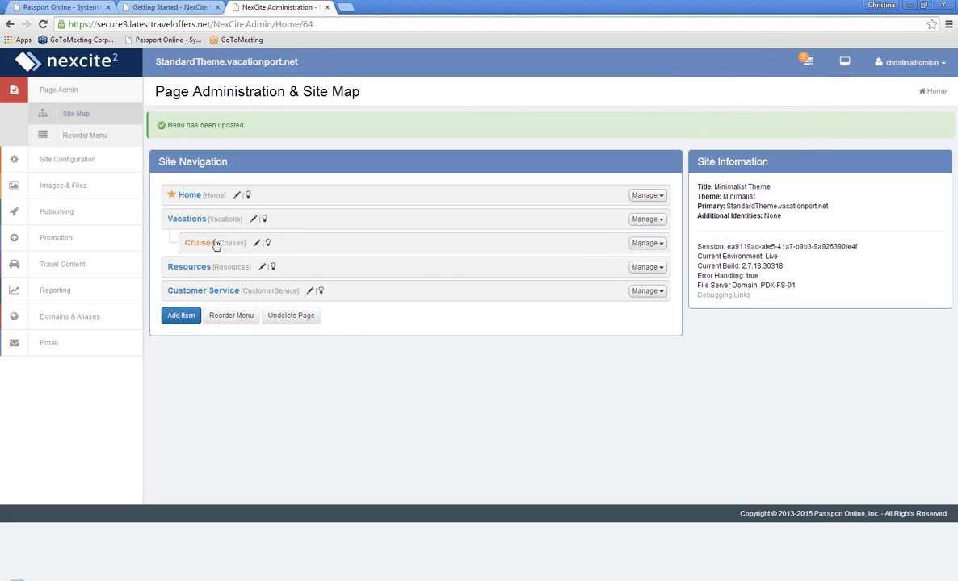
# Step: Look at the Add Sub Item and Delete options for the Vacations page in the site map
pyautogui.click(639, 221)
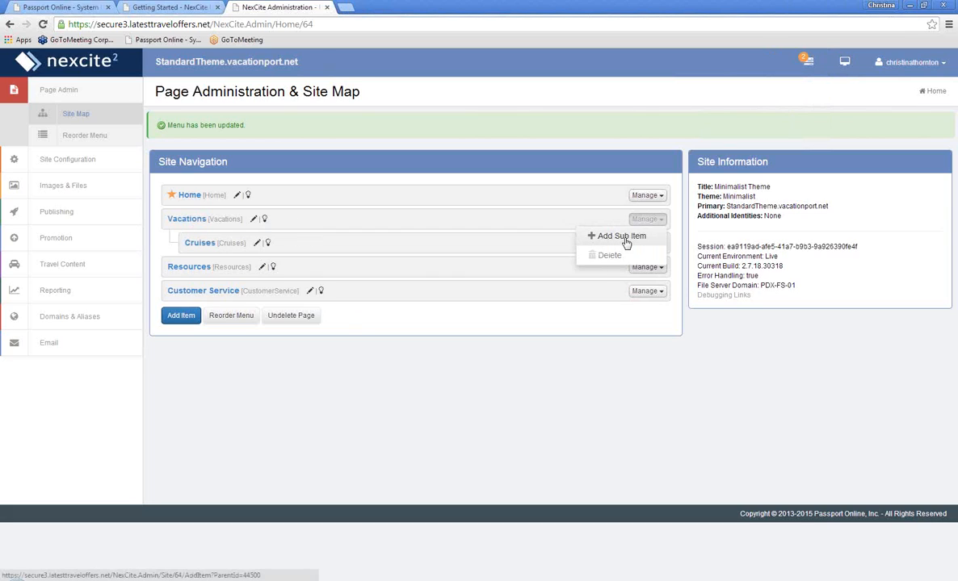
pyautogui.click(159, 251)
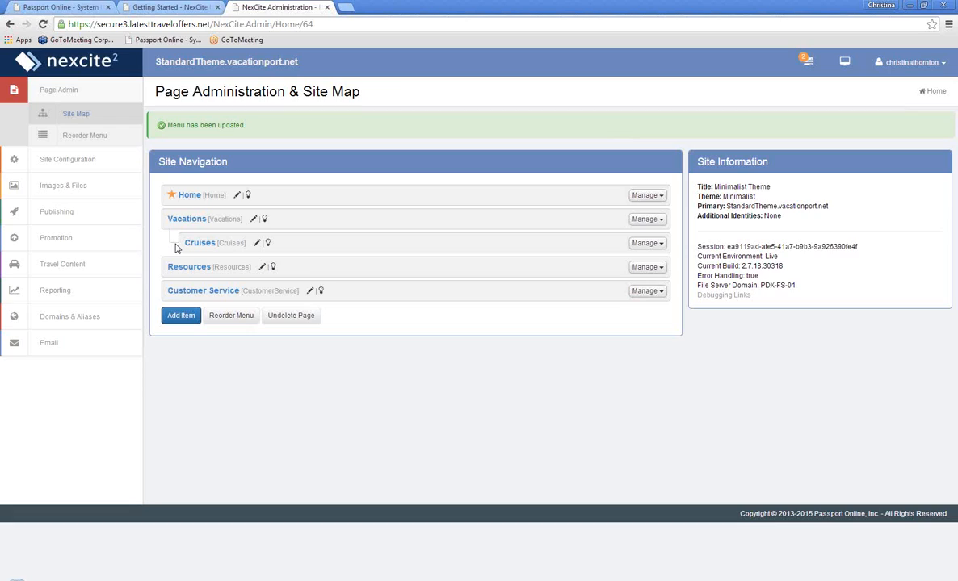
# Step: Review the available model pages for a new site page, and cancel without adding one
pyautogui.click(181, 319)
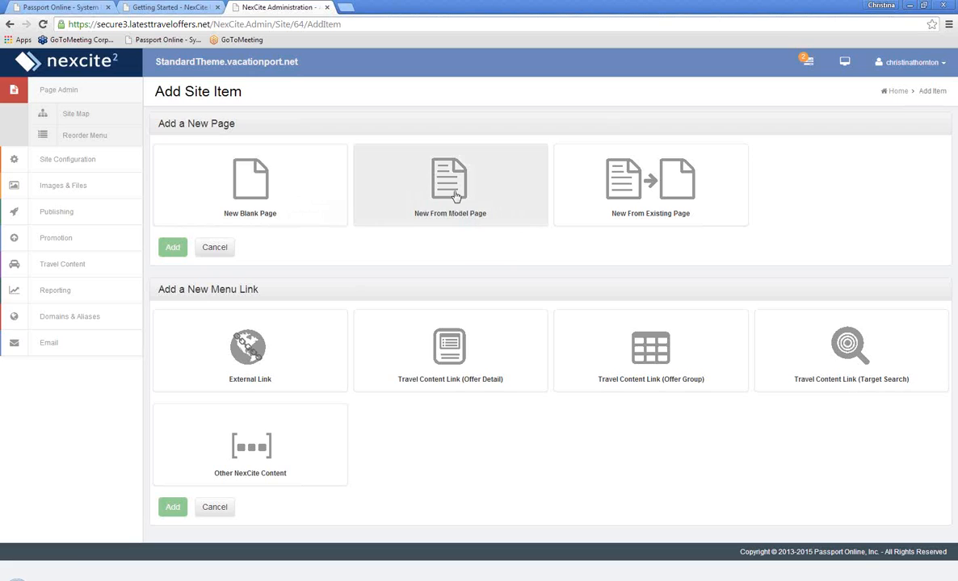
pyautogui.click(480, 206)
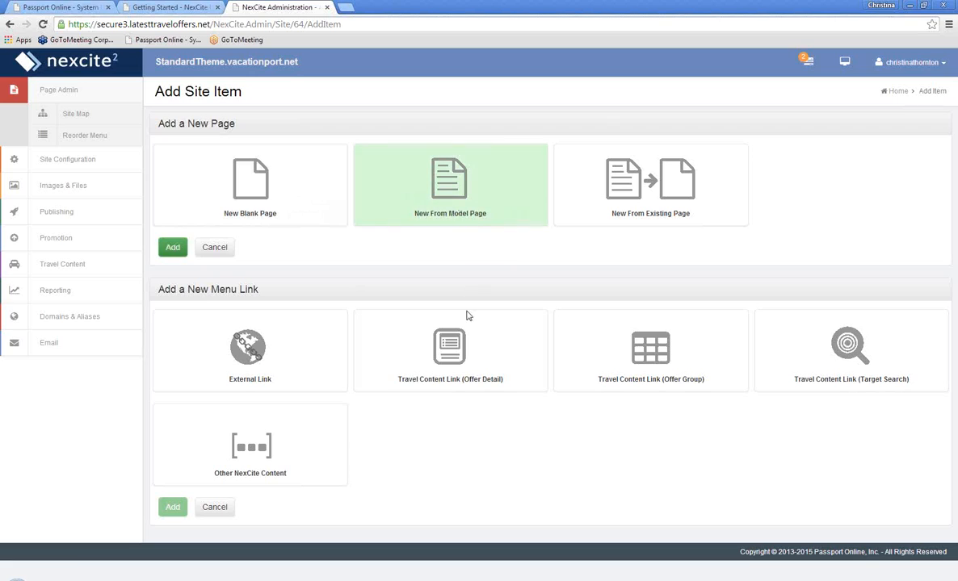
pyautogui.click(172, 248)
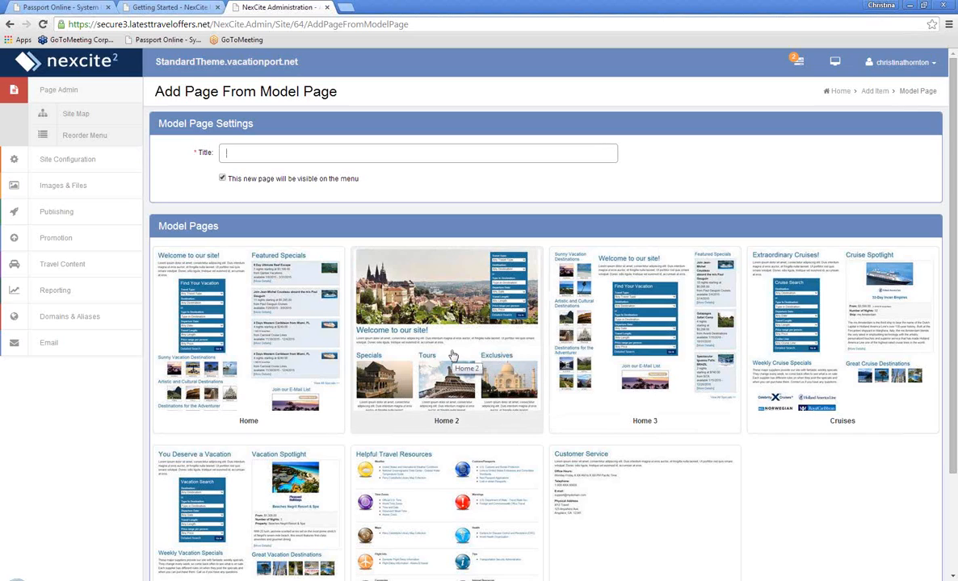
pyautogui.scroll(-1, 928, 453)
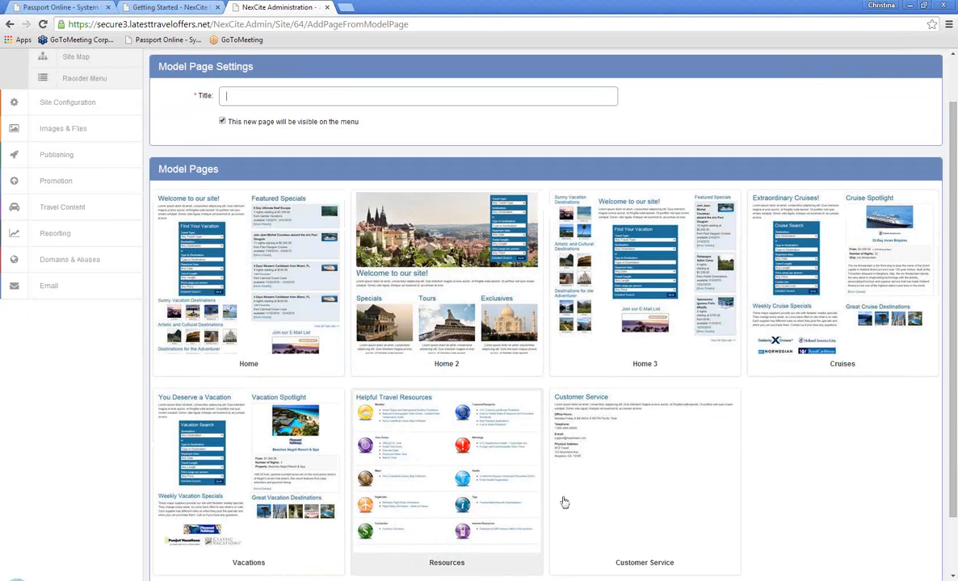
pyautogui.scroll(-1, 800, 498)
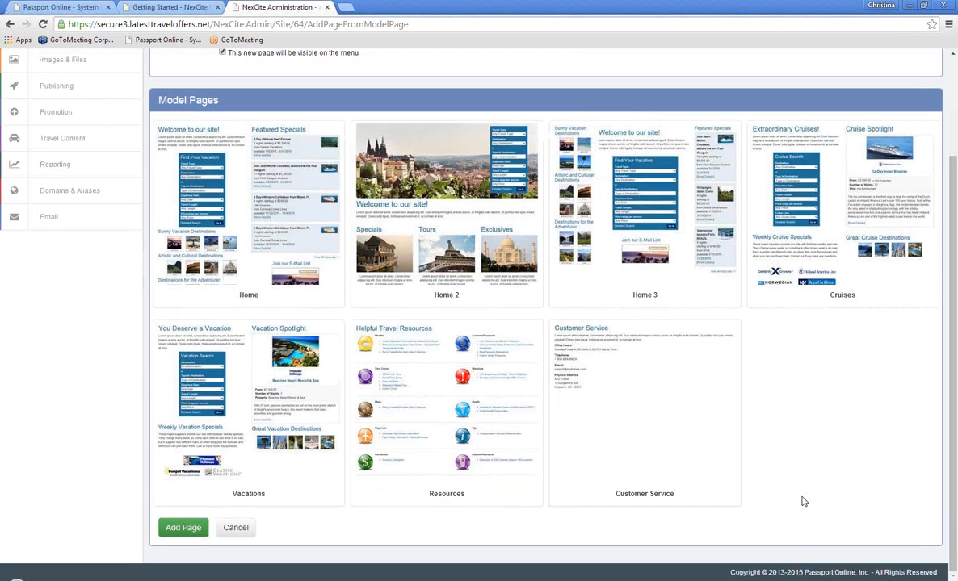
pyautogui.scroll(2, 802, 502)
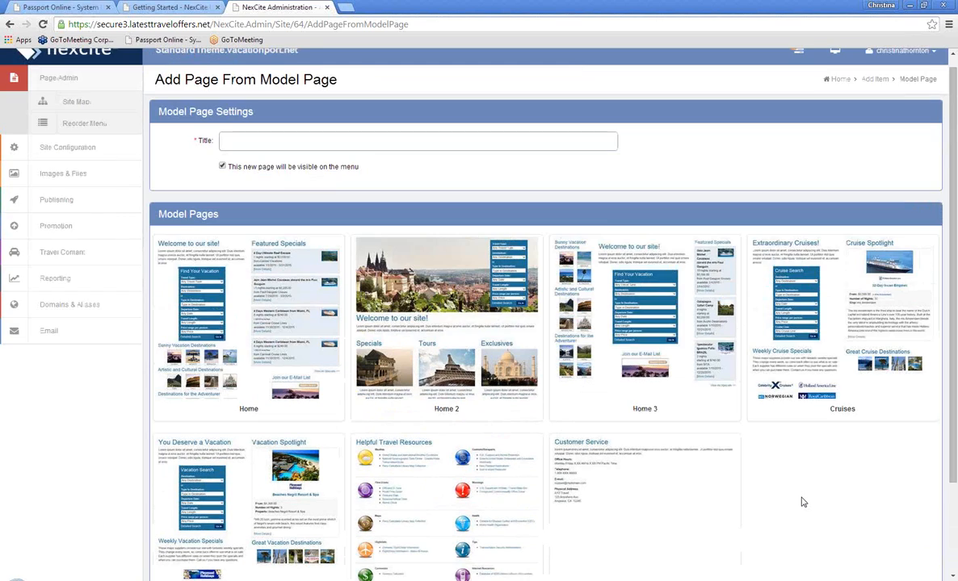
pyautogui.scroll(-2, 802, 502)
pyautogui.click(236, 529)
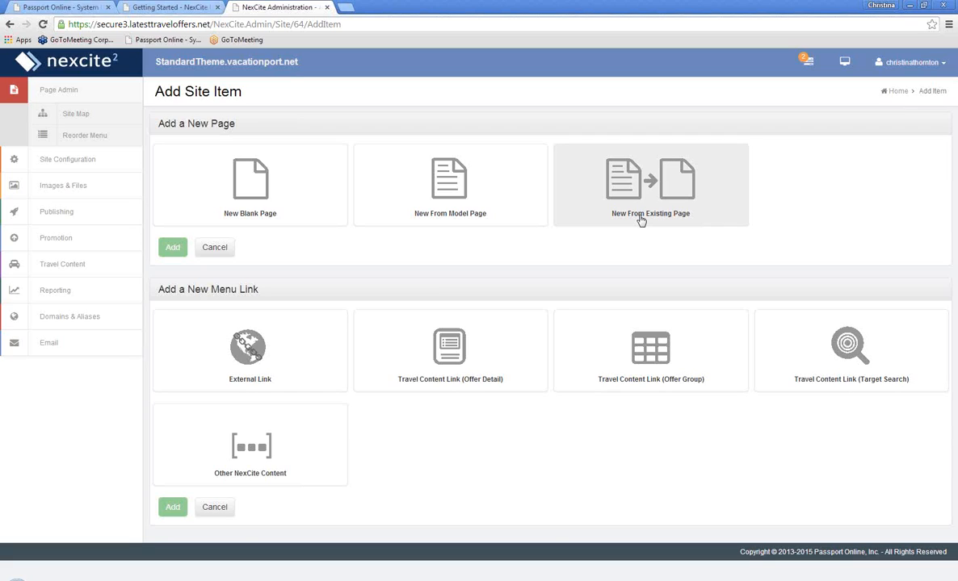
# Step: Start a new blank page and title it "My Trips"
pyautogui.click(233, 199)
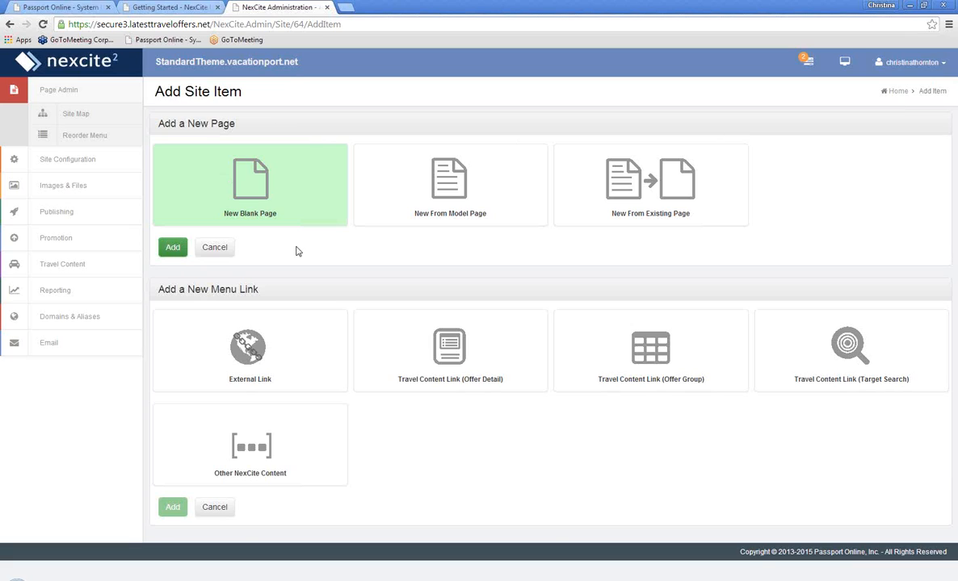
pyautogui.click(134, 310)
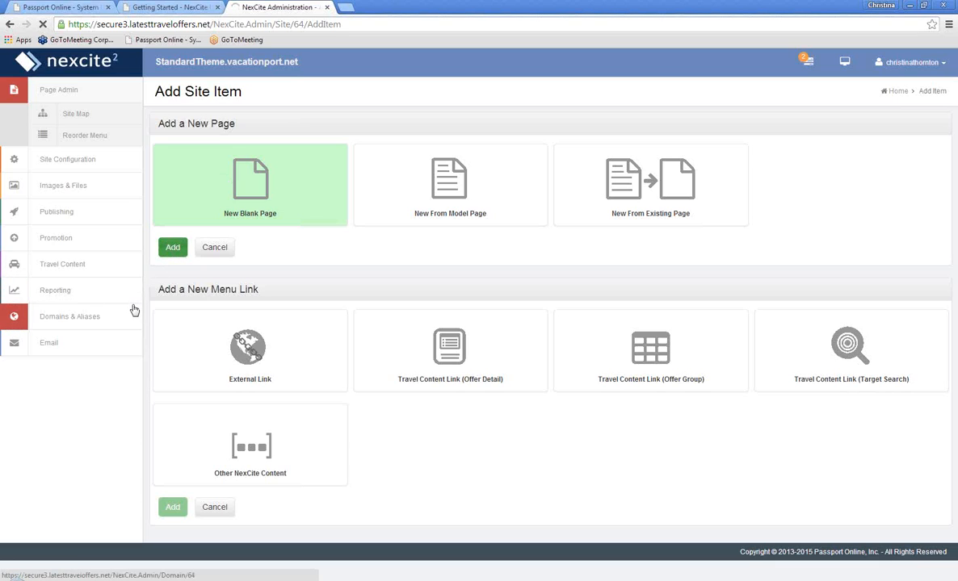
pyautogui.click(422, 152)
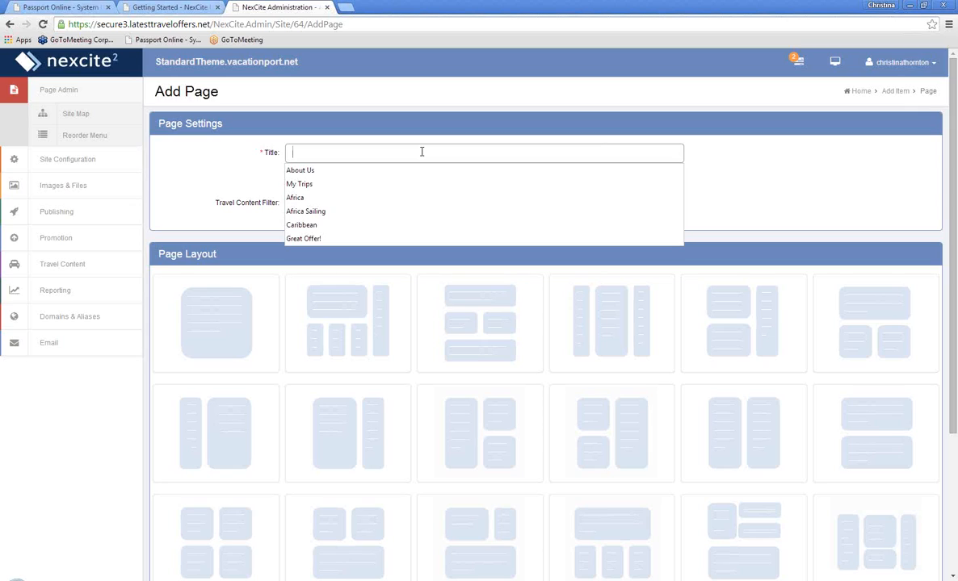
pyautogui.write('My Trips')
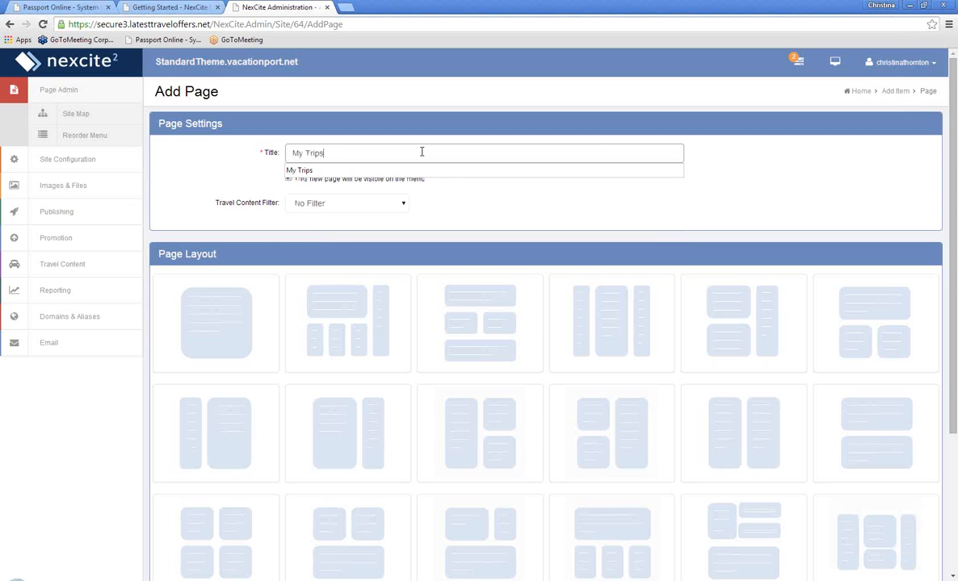
pyautogui.click(467, 206)
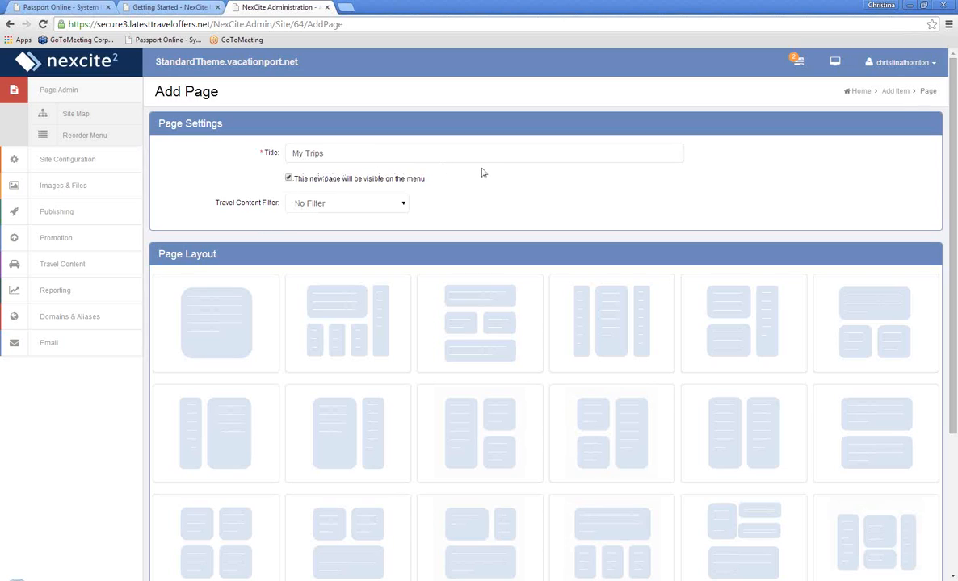
# Step: Keep the travel content filter at No Filter and choose the layout with two stacked blocks beside a narrow right column
pyautogui.click(403, 207)
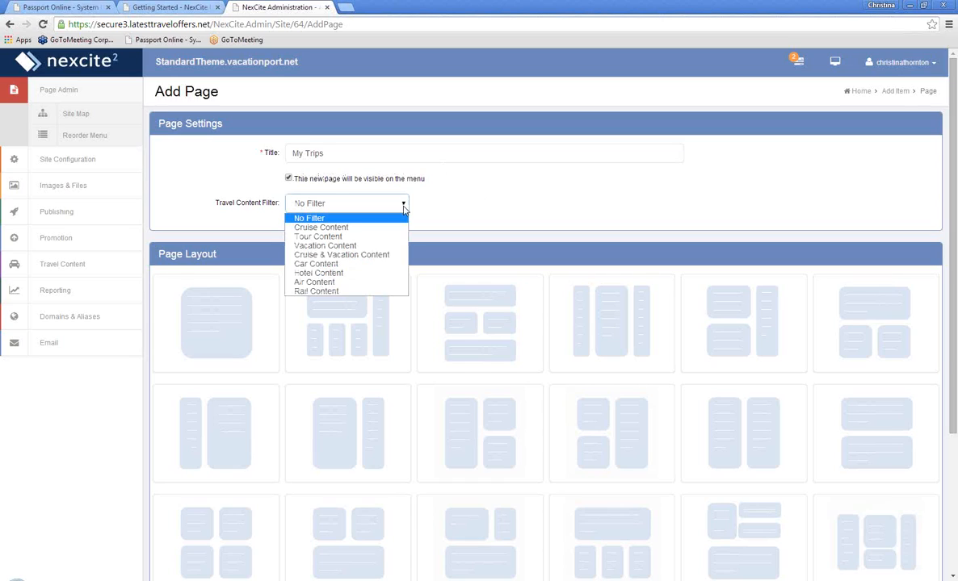
pyautogui.click(327, 211)
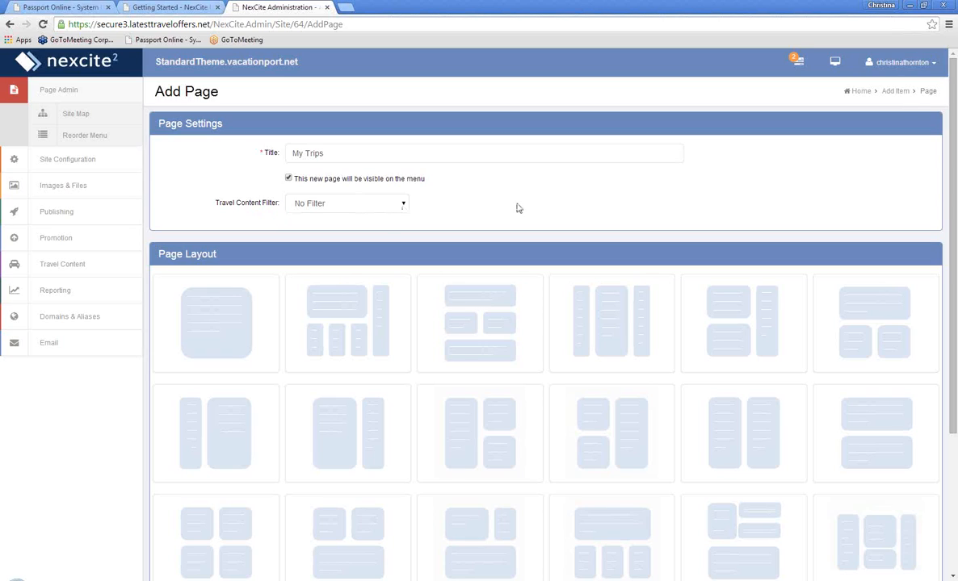
pyautogui.scroll(-1, 518, 208)
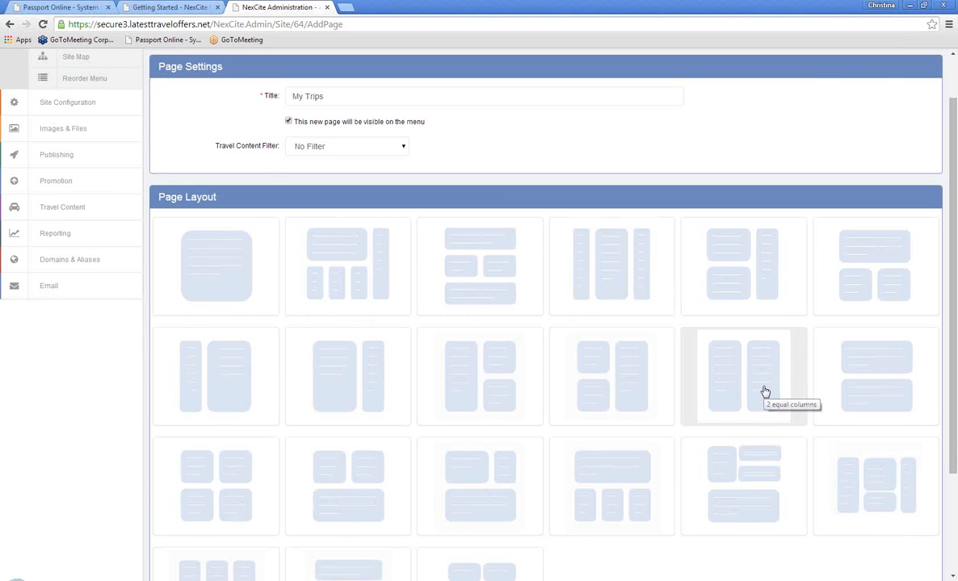
pyautogui.scroll(-2, 743, 428)
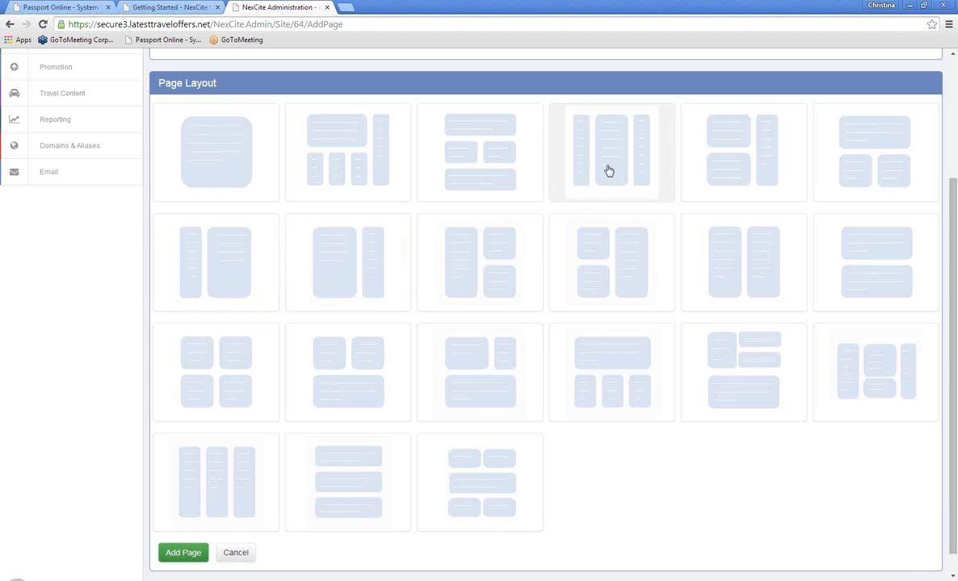
pyautogui.click(740, 181)
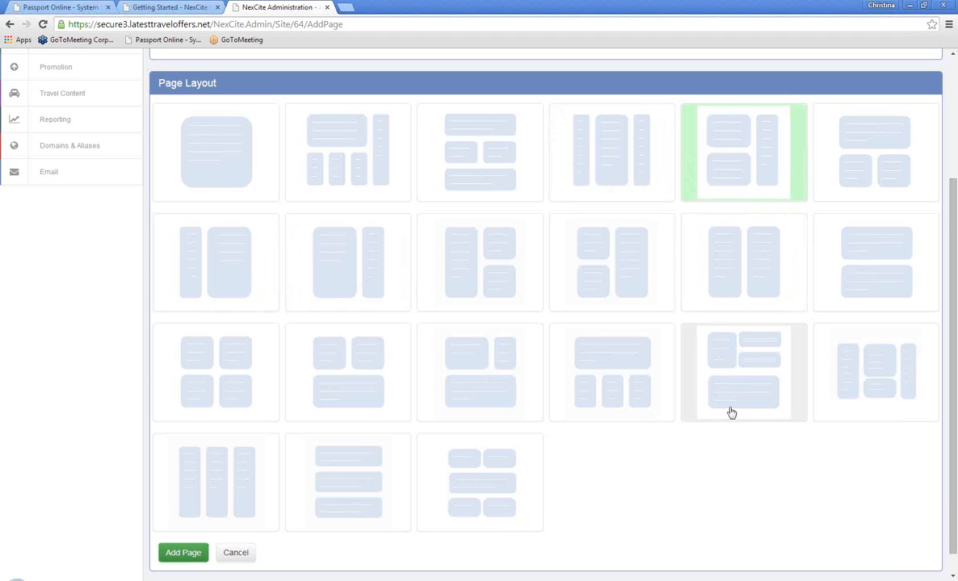
# Step: Add the My Trips page with the chosen layout and look over its empty content areas
pyautogui.click(190, 555)
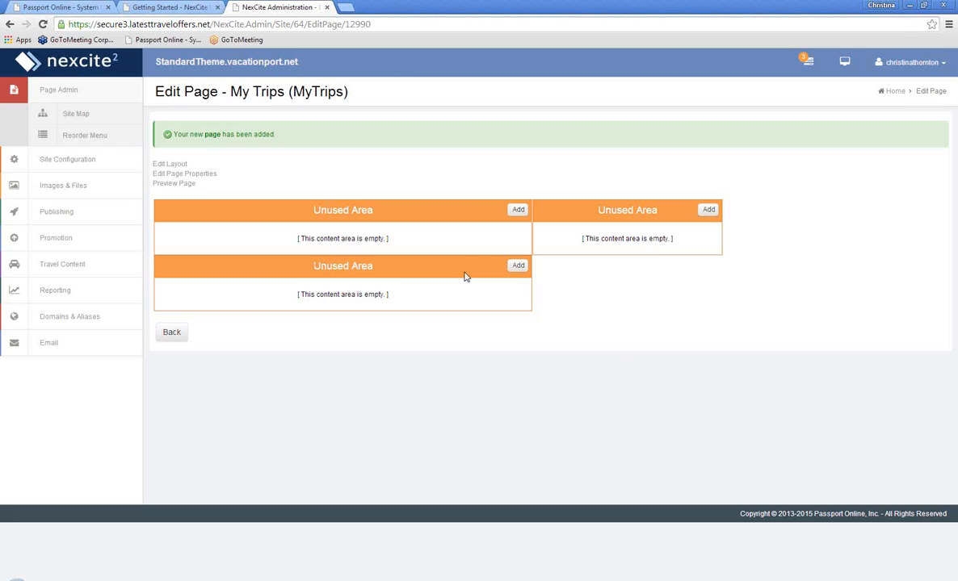
pyautogui.moveTo(603, 209); pyautogui.dragTo(657, 212)
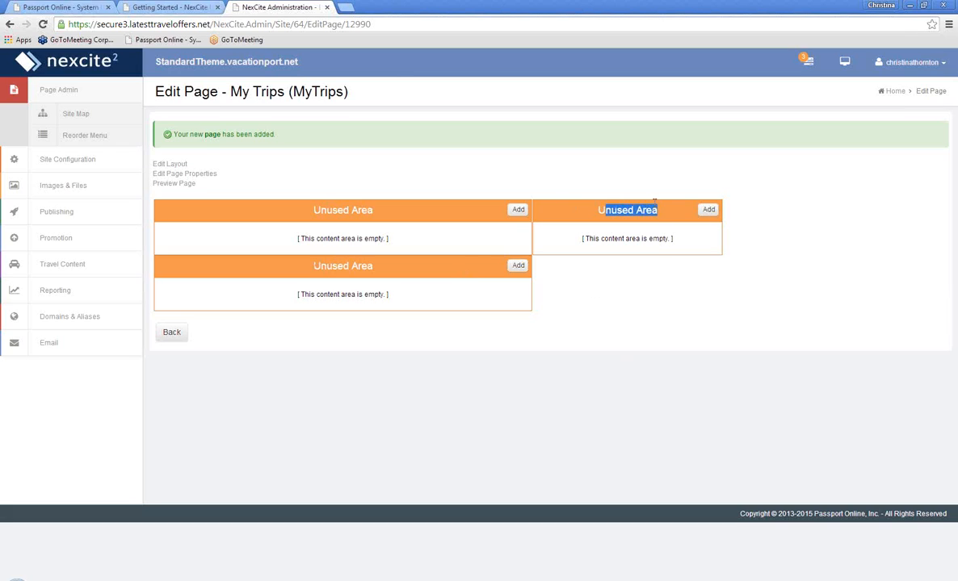
pyautogui.click(657, 233)
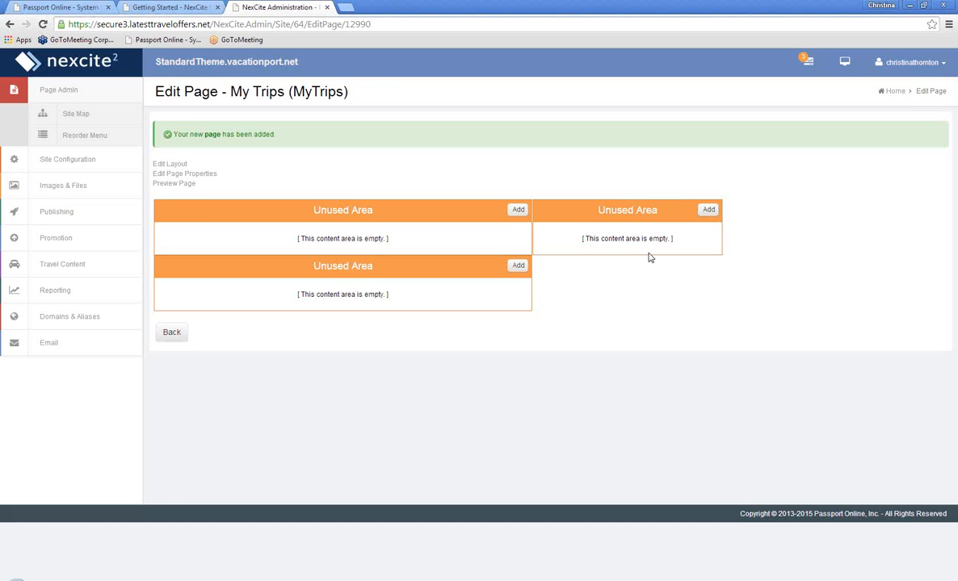
# Step: Assign a Text Block element to the upper wide content area of the My Trips page
pyautogui.click(518, 211)
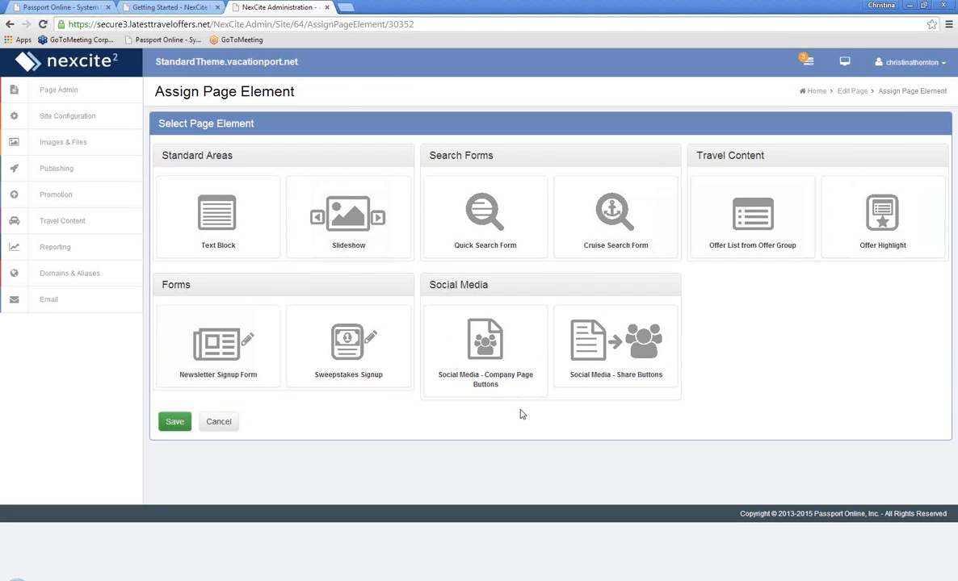
pyautogui.click(229, 241)
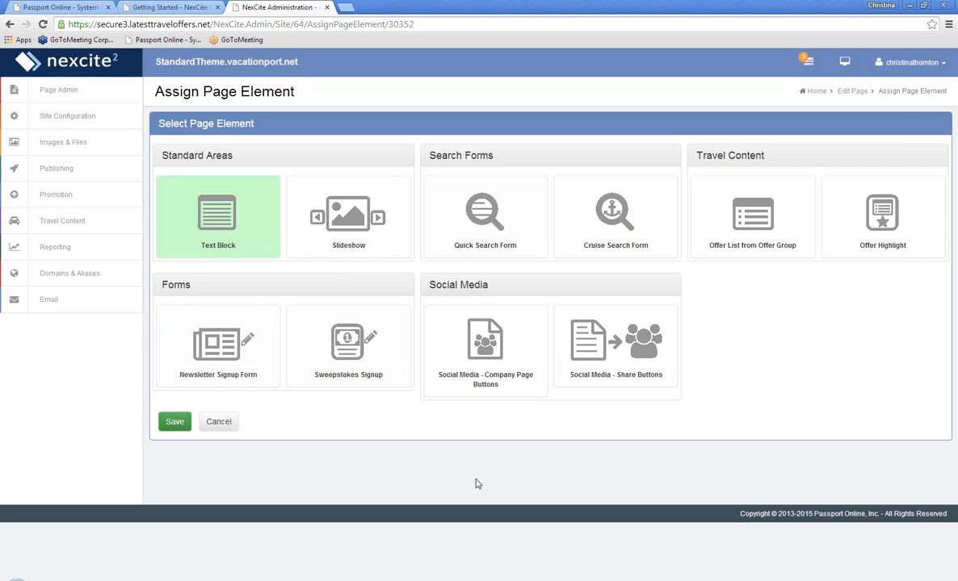
pyautogui.click(181, 426)
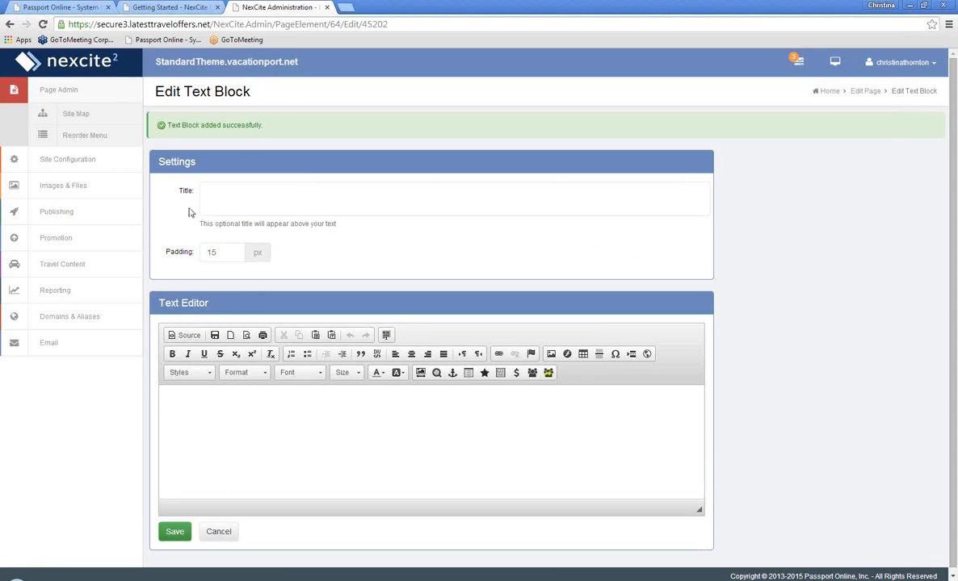
# Step: Give the new text block the title "Title"
pyautogui.click(264, 205)
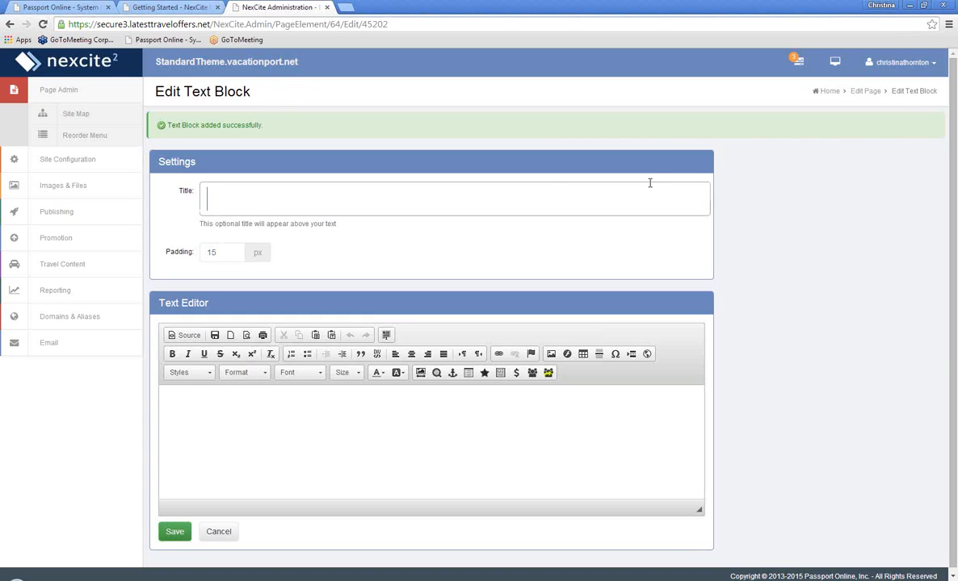
pyautogui.click(218, 432)
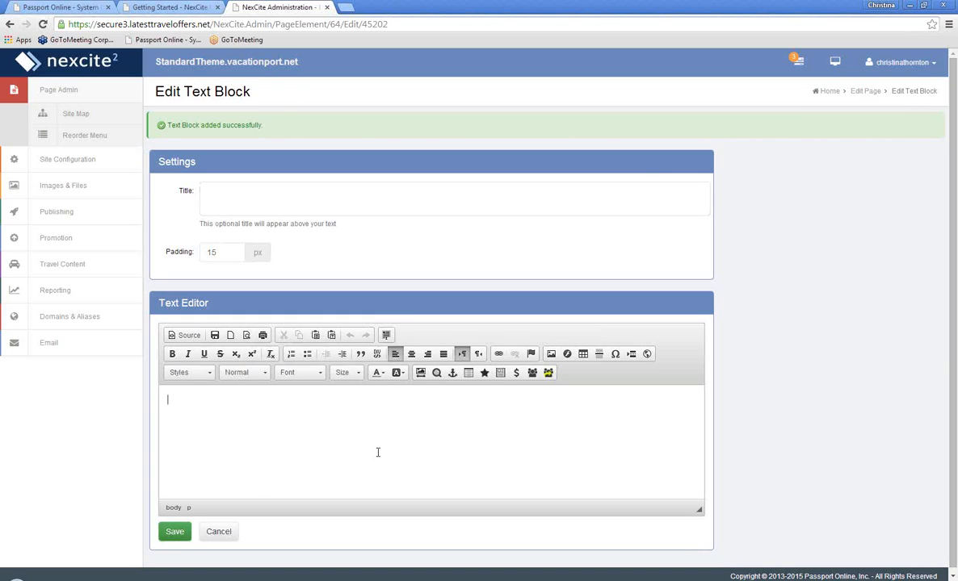
pyautogui.click(304, 209)
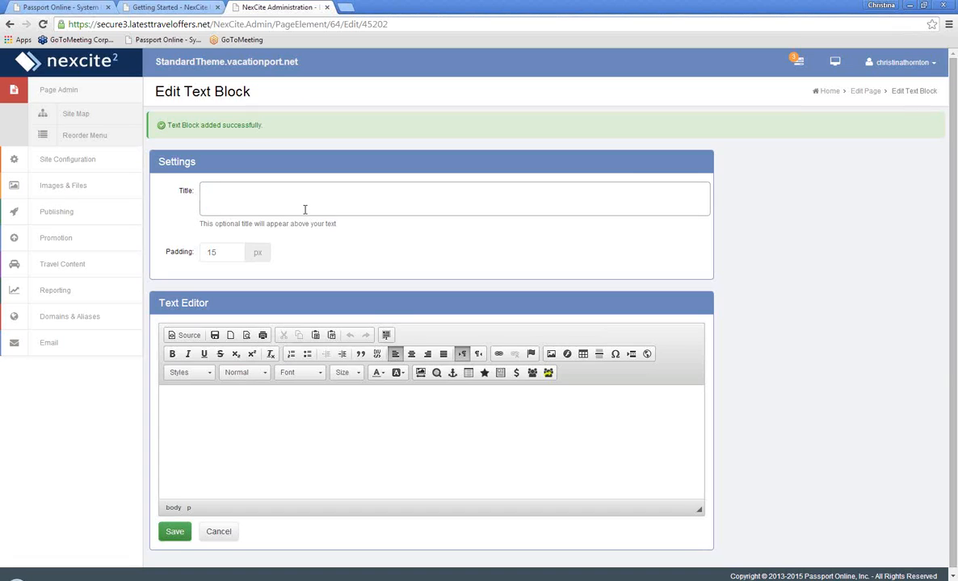
pyautogui.write('Tile')
pyautogui.press('BackSpace')
pyautogui.write('tle`')
pyautogui.press('Tab')
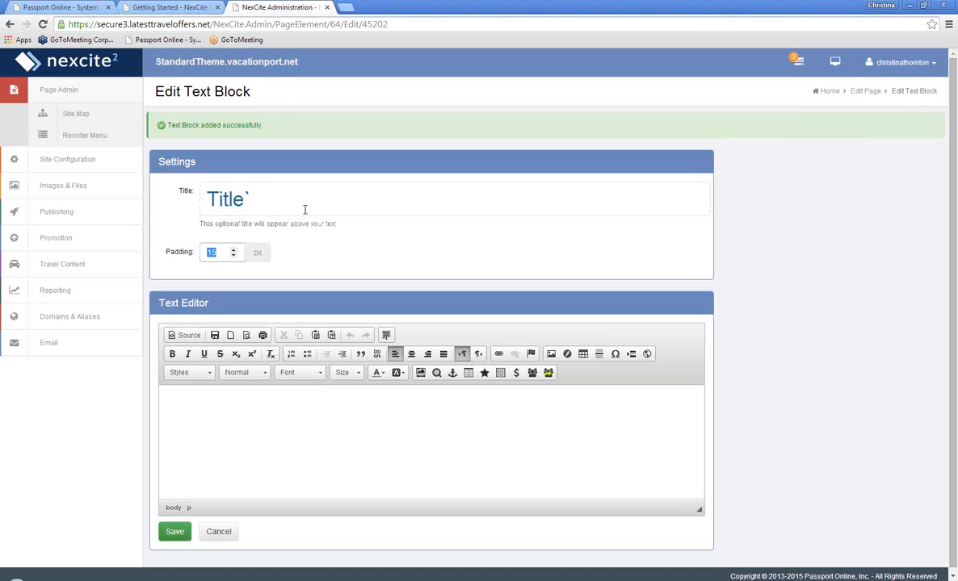
pyautogui.click(304, 210)
pyautogui.press('BackSpace')
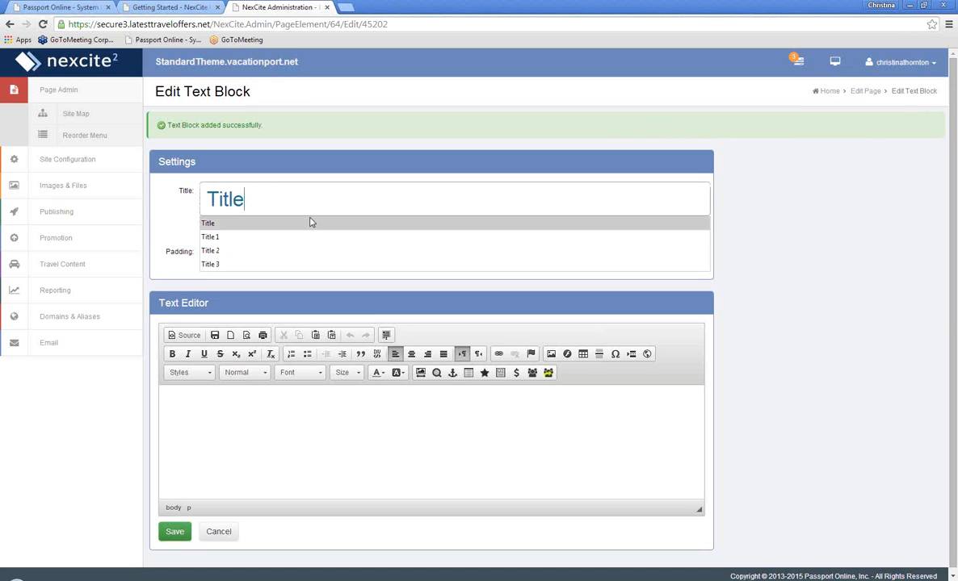
# Step: Enter "Body." as the text block's content and save the block
pyautogui.click(346, 411)
pyautogui.write('Bio')
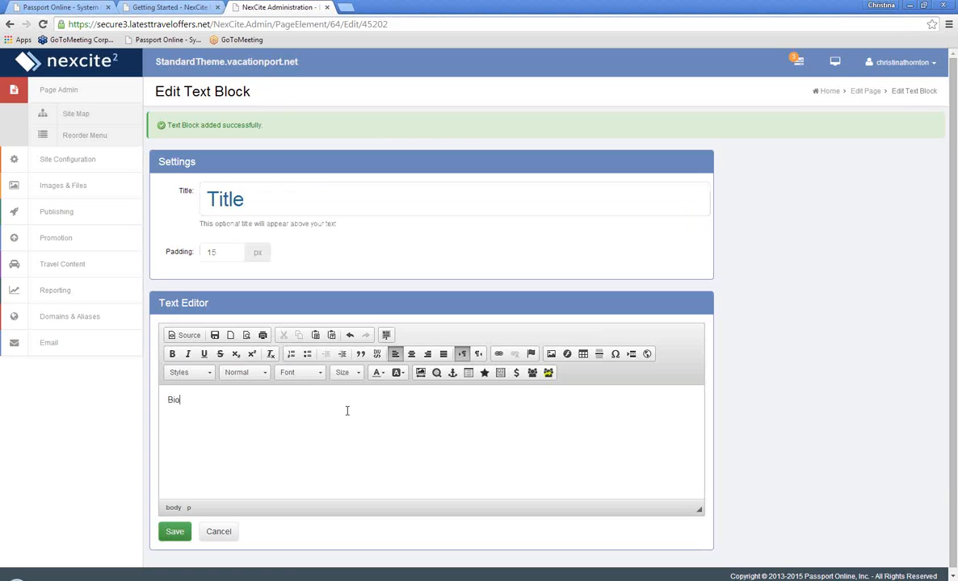
pyautogui.press('BackSpace')
pyautogui.press('BackSpace')
pyautogui.press('BackSpace')
pyautogui.write('Body,')
pyautogui.click(173, 534)
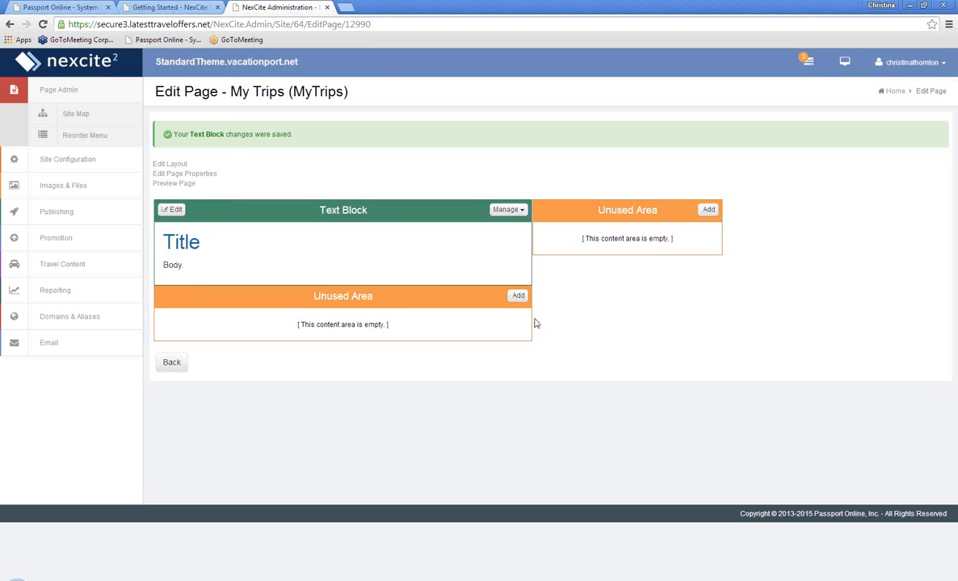
# Step: Assign a Text Block element to the empty area below the first text block
pyautogui.click(519, 298)
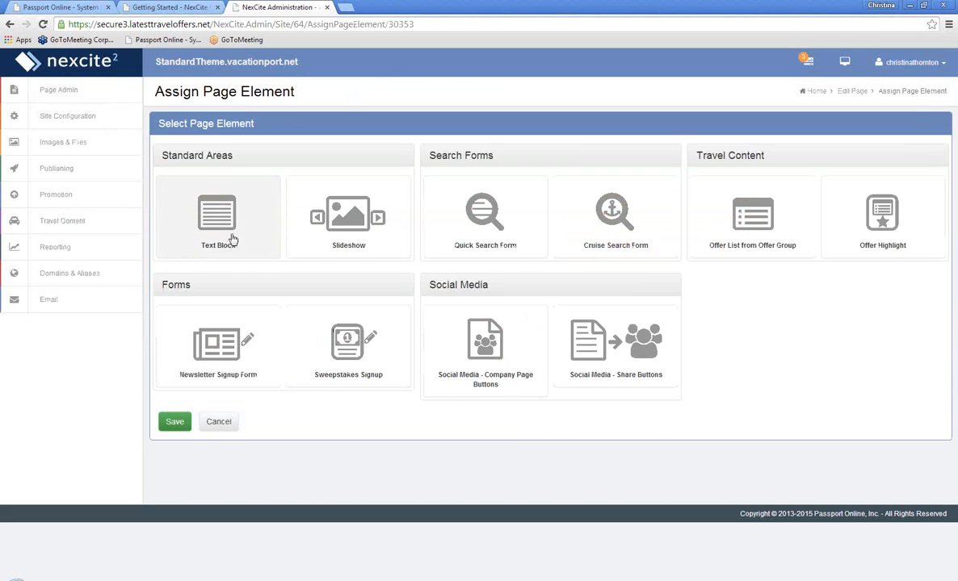
pyautogui.click(217, 222)
pyautogui.click(175, 424)
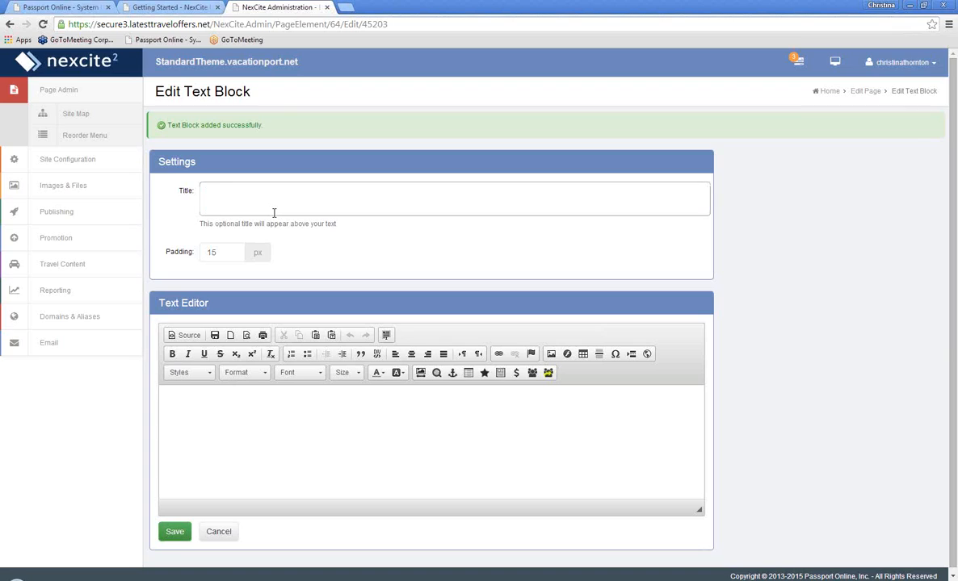
# Step: Title the second text block "Title2", enter "Body2" as its content, and save it
pyautogui.click(274, 212)
pyautogui.write('Title1')
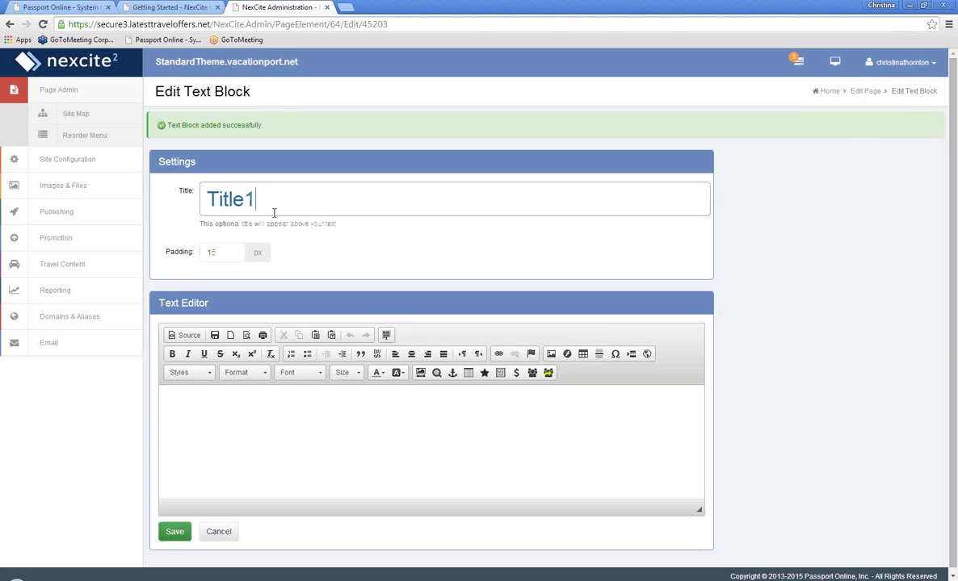
pyautogui.press('BackSpace')
pyautogui.write('2')
pyautogui.press('Tab')
pyautogui.press('Tab')
pyautogui.write('Body')
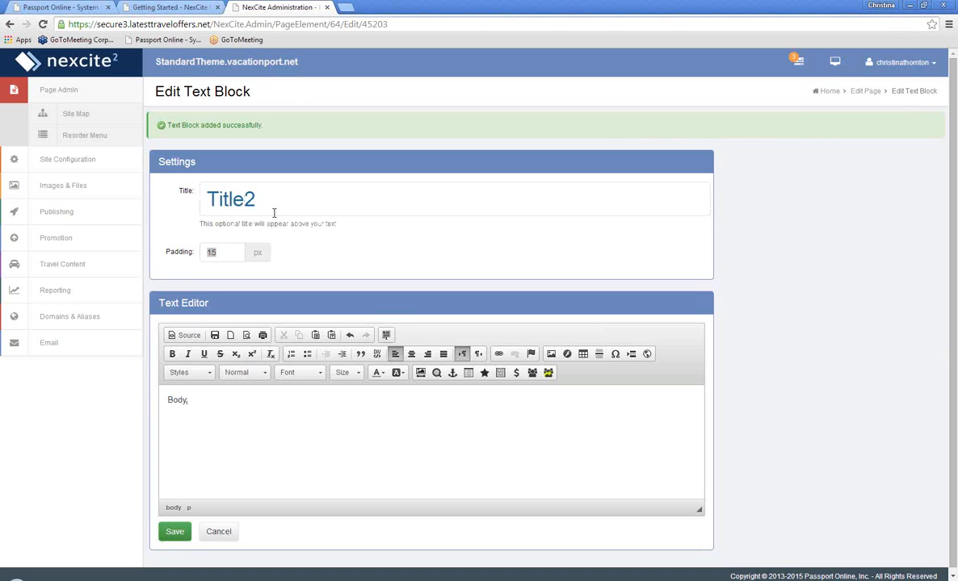
pyautogui.click(180, 529)
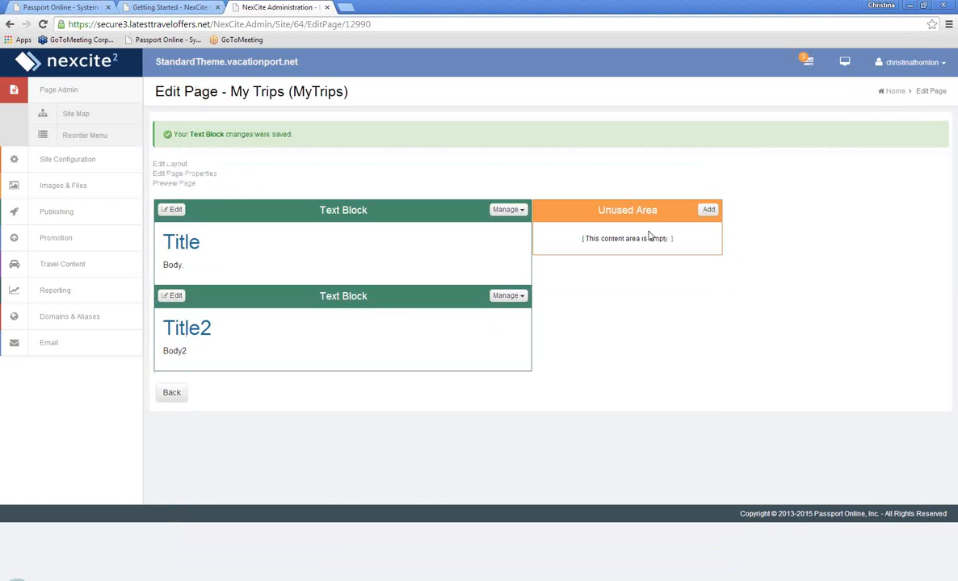
# Step: Assign a Text Block element to the empty narrow column
pyautogui.click(707, 210)
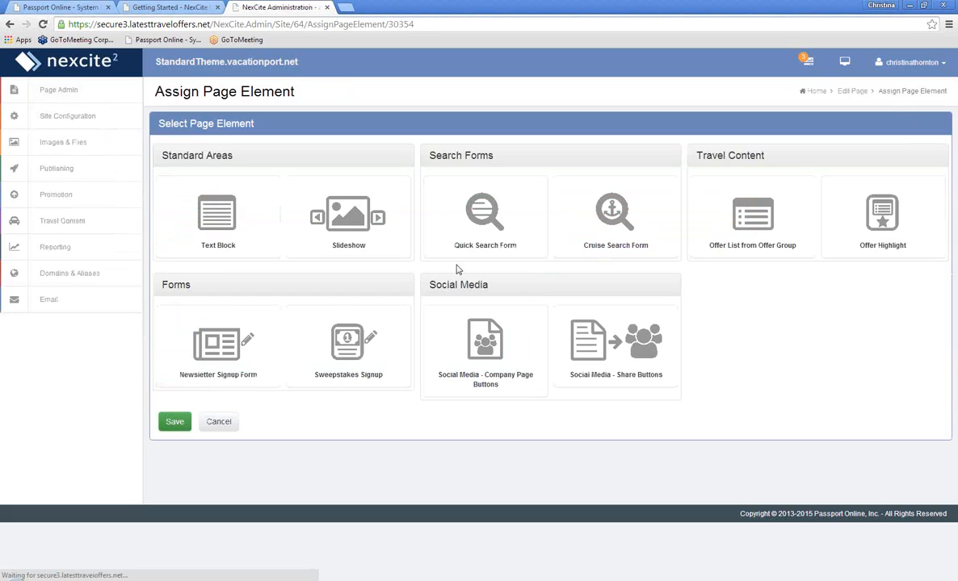
pyautogui.click(228, 212)
pyautogui.click(172, 423)
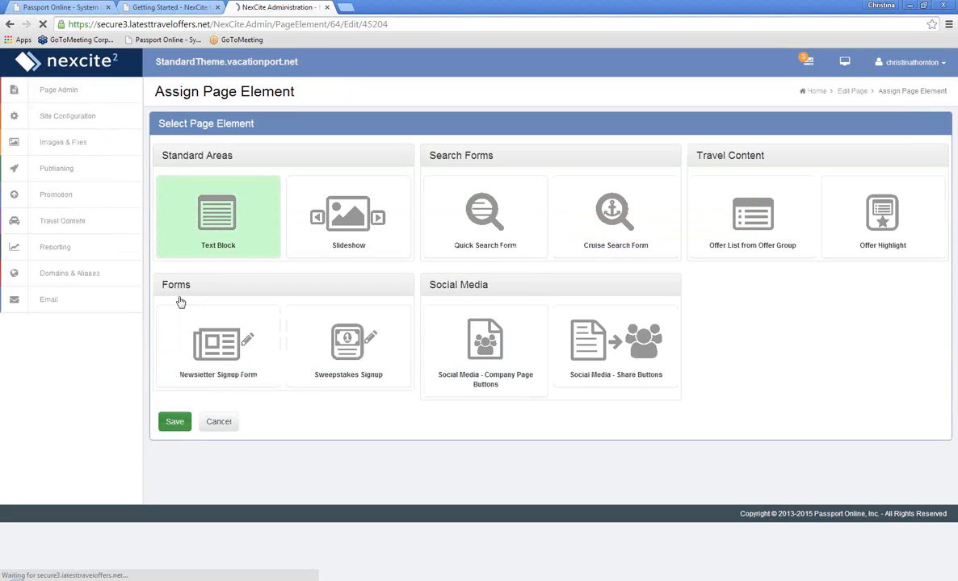
# Step: Set the third text block's title and content to "Title3" with 15 px padding, and save it
pyautogui.click(260, 210)
pyautogui.write('T')
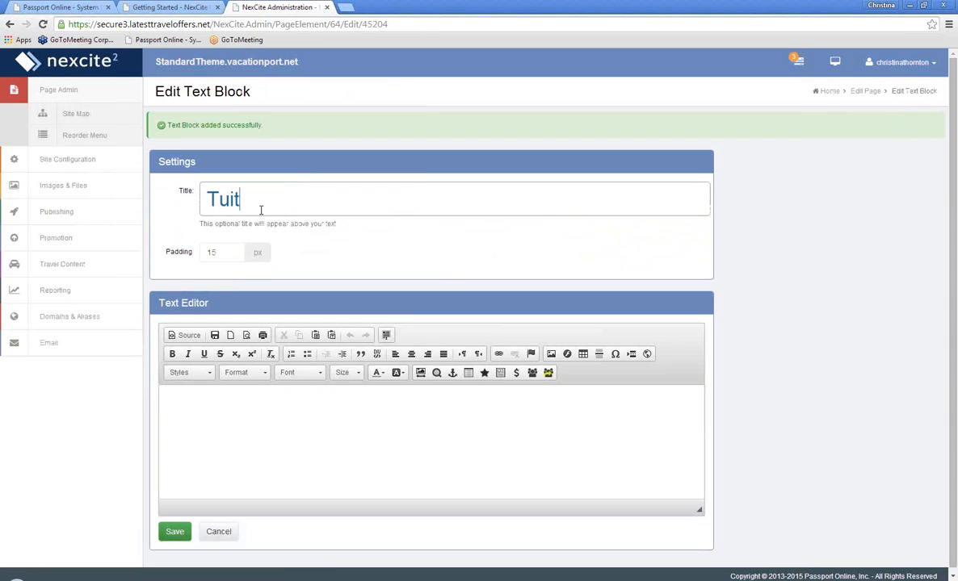
pyautogui.write('itle2')
pyautogui.press('BackSpace')
pyautogui.write('3')
pyautogui.press('Tab')
pyautogui.write('Title')
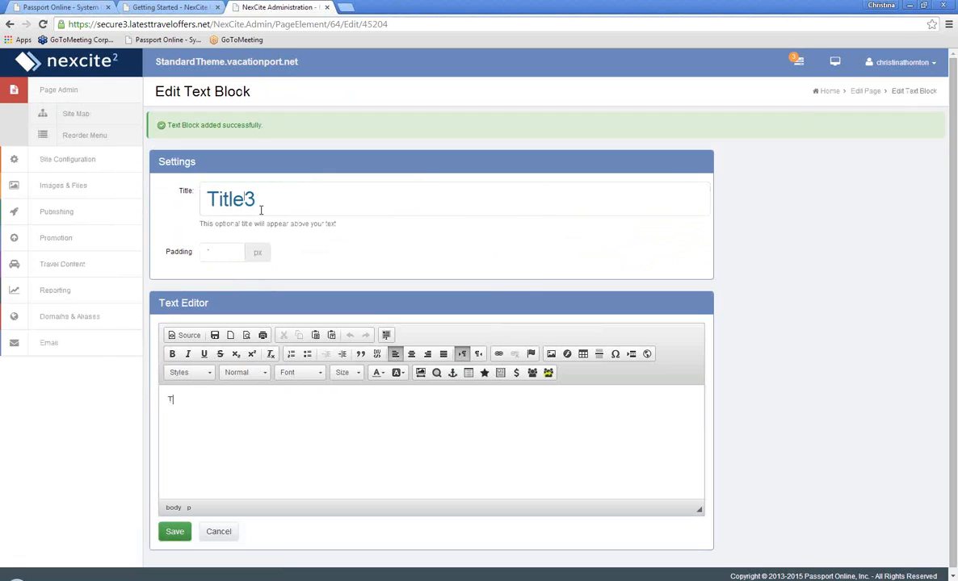
pyautogui.write('3')
pyautogui.moveTo(221, 252); pyautogui.dragTo(159, 251)
pyautogui.write('15')
pyautogui.click(168, 531)
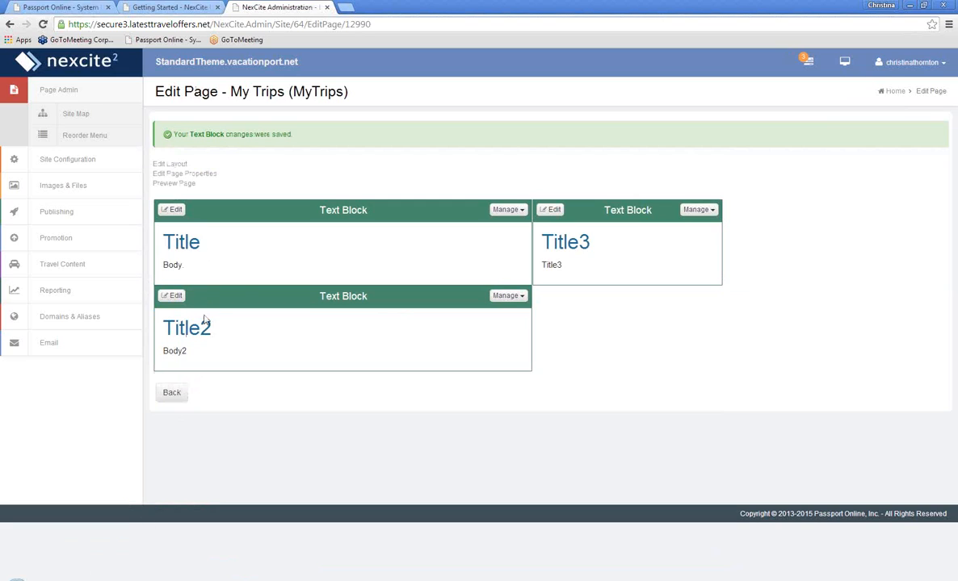
# Step: Preview the My Trips page with its three text blocks, and close the preview
pyautogui.click(165, 185)
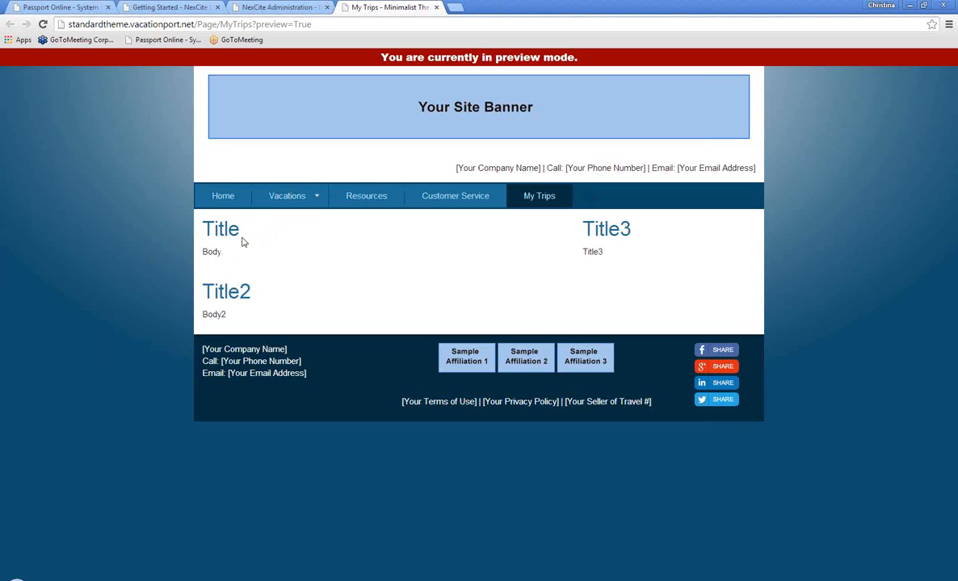
pyautogui.click(436, 7)
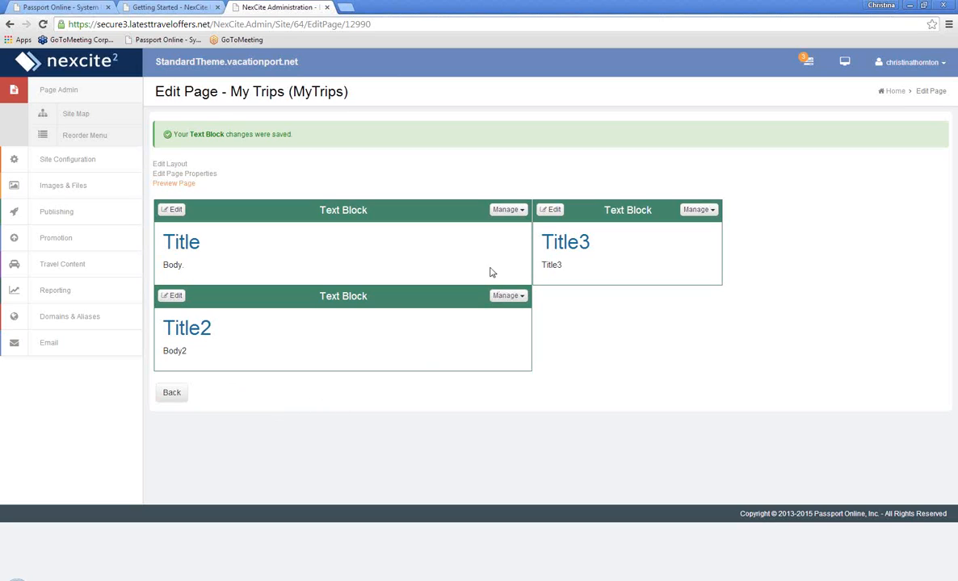
# Step: Move the "Title" text block into the narrow column in place of "Title3", and check the arrangement in the page preview
pyautogui.click(517, 211)
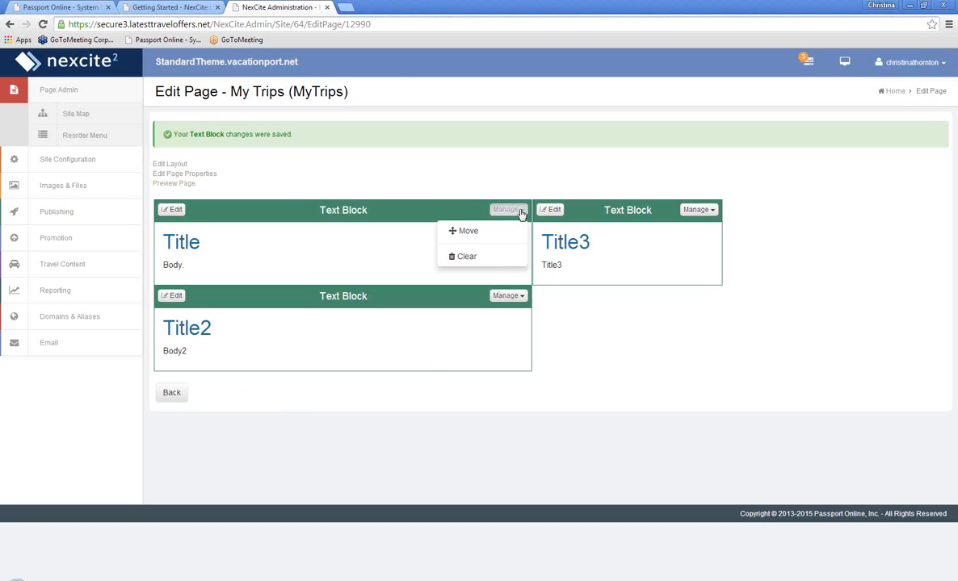
pyautogui.click(468, 232)
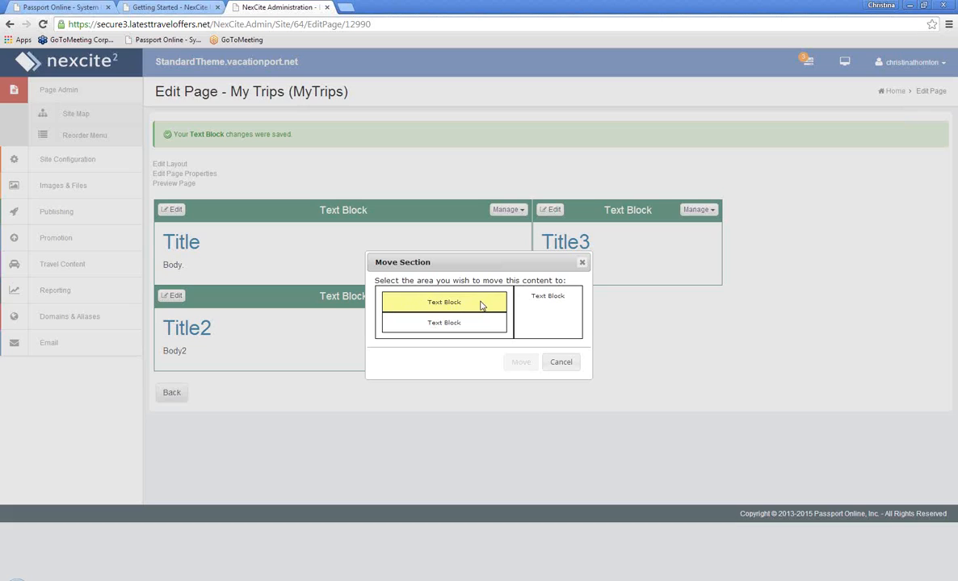
pyautogui.click(549, 311)
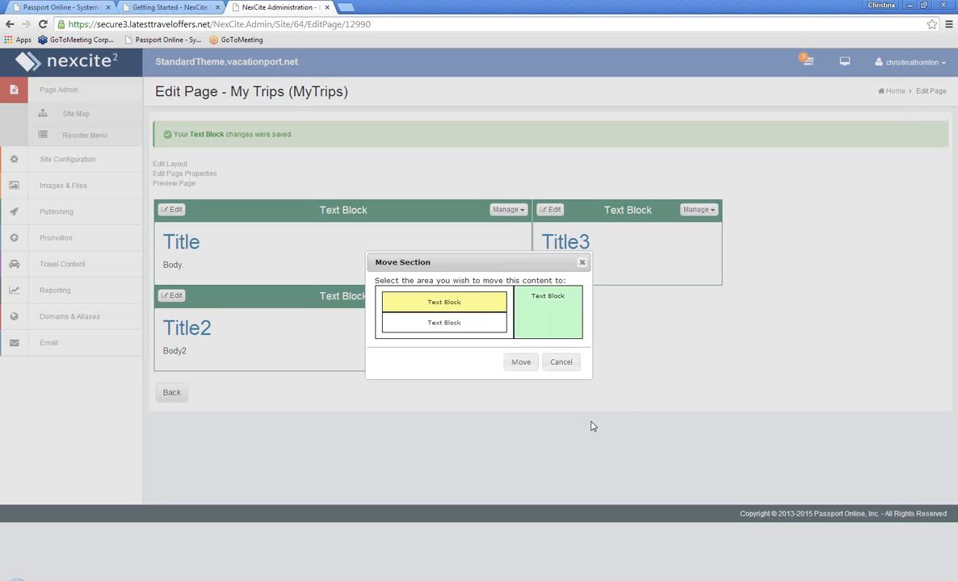
pyautogui.click(521, 362)
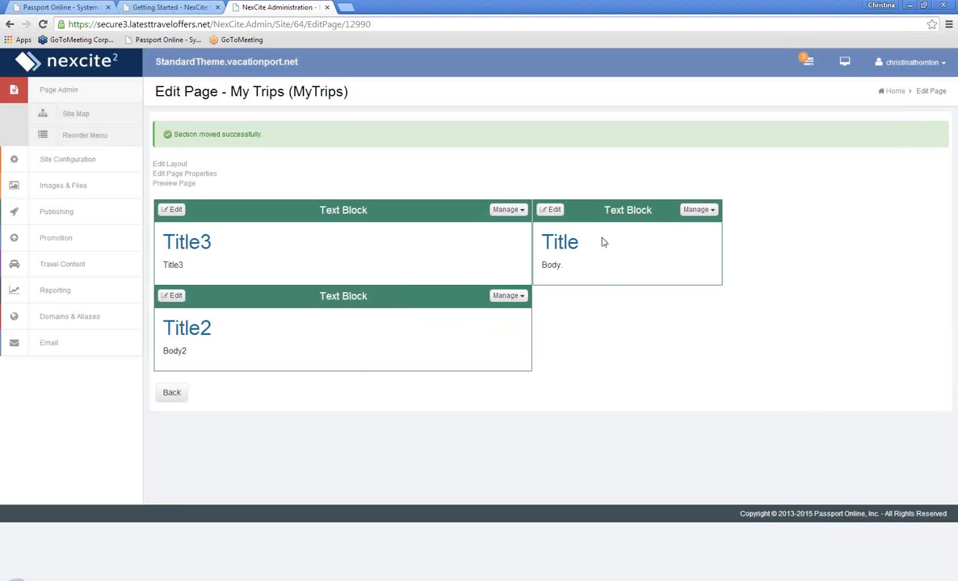
pyautogui.click(168, 184)
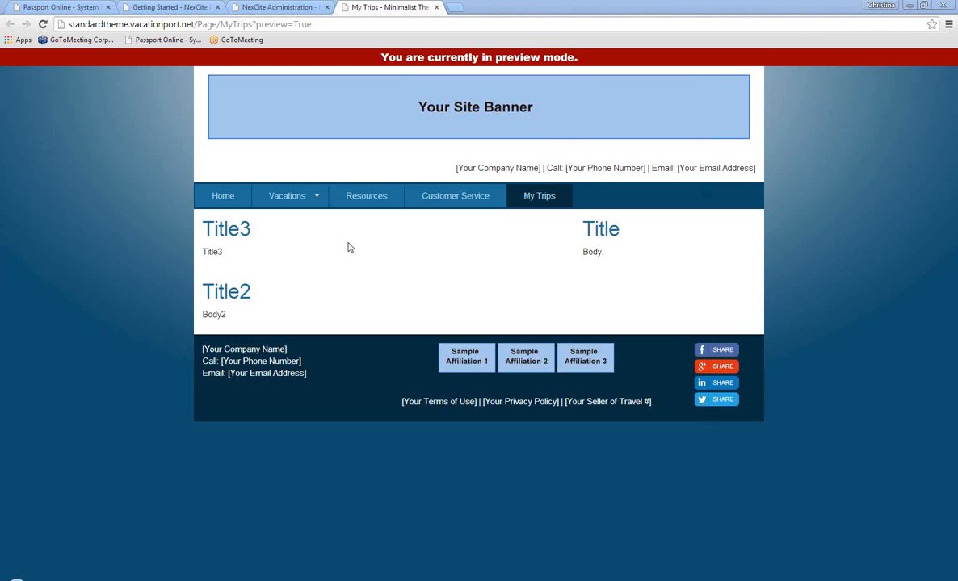
pyautogui.click(311, 8)
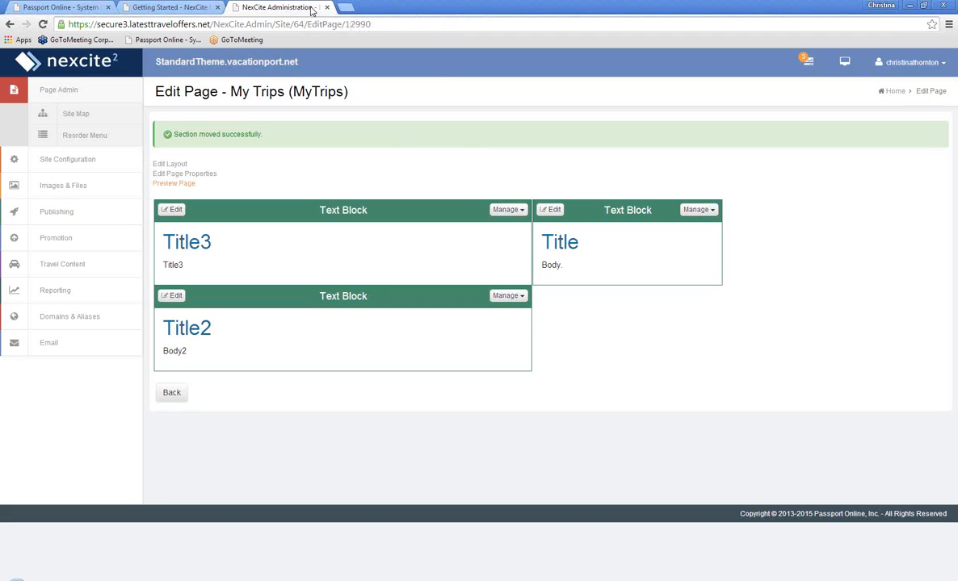
# Step: In the My Trips page properties, change both the title and the menu title to "Best Vacations"
pyautogui.click(213, 175)
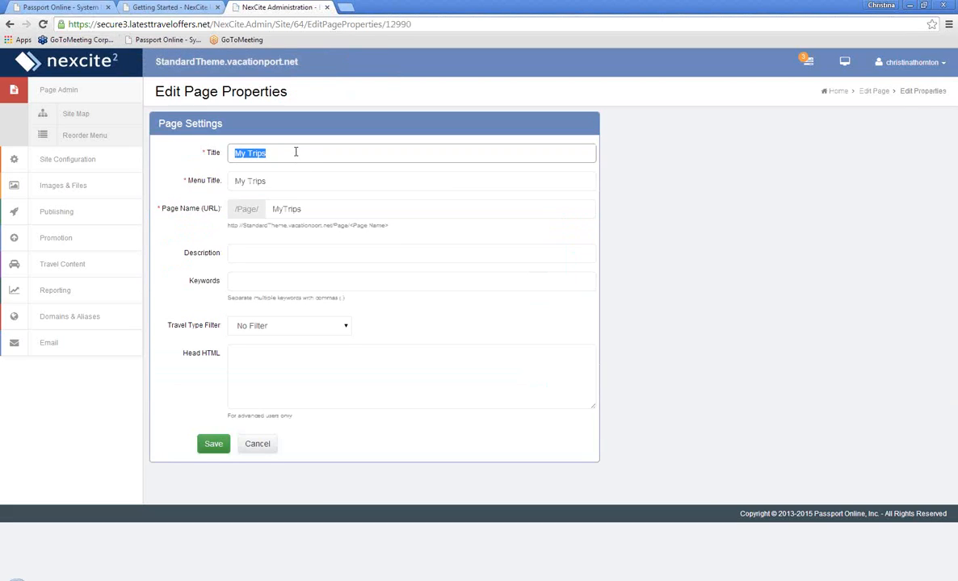
pyautogui.press('BackSpace')
pyautogui.write('Best Vacatu')
pyautogui.press('BackSpace')
pyautogui.write('ions')
pyautogui.press('Tab')
pyautogui.write('Best')
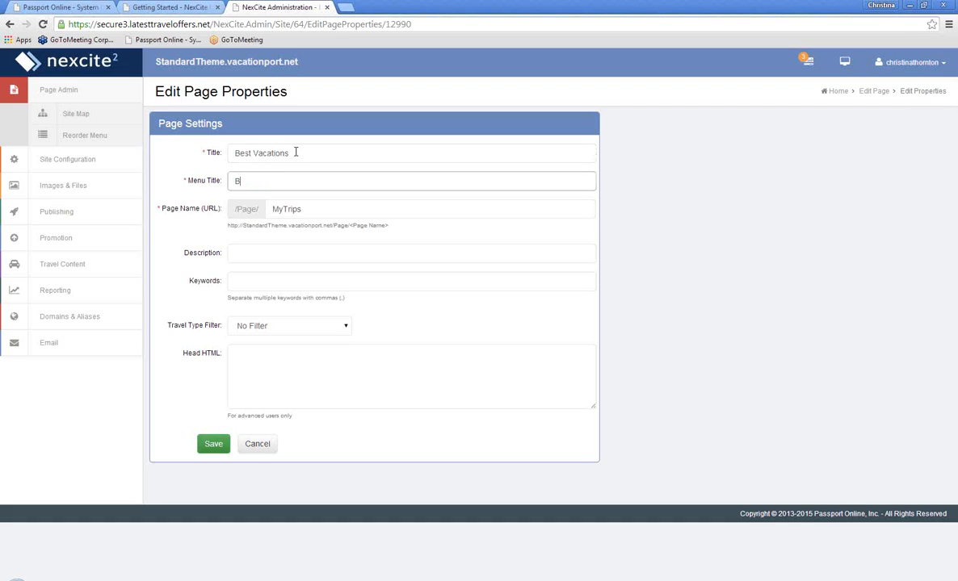
pyautogui.write(' Vacations')
pyautogui.moveTo(212, 154); pyautogui.dragTo(218, 153)
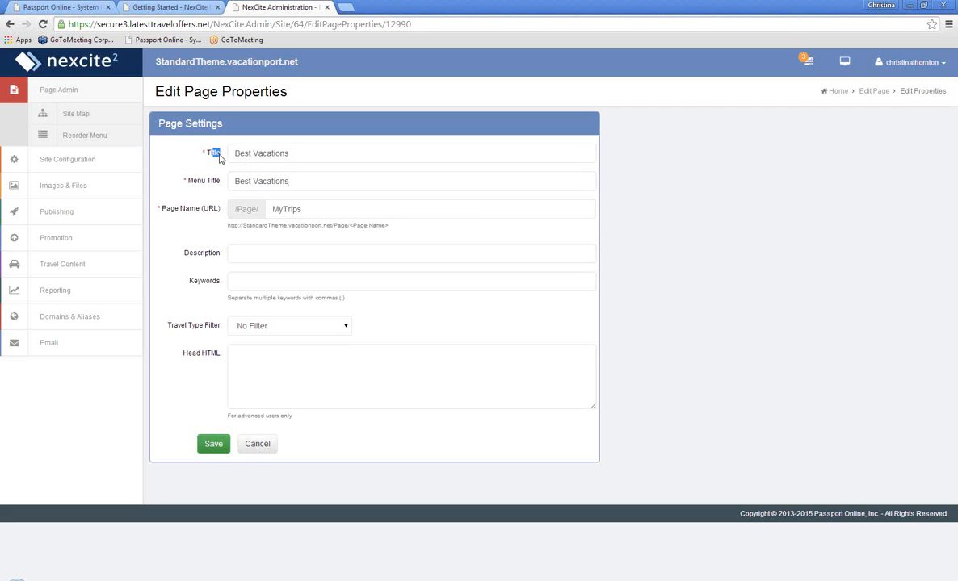
pyautogui.click(218, 157)
pyautogui.click(205, 154)
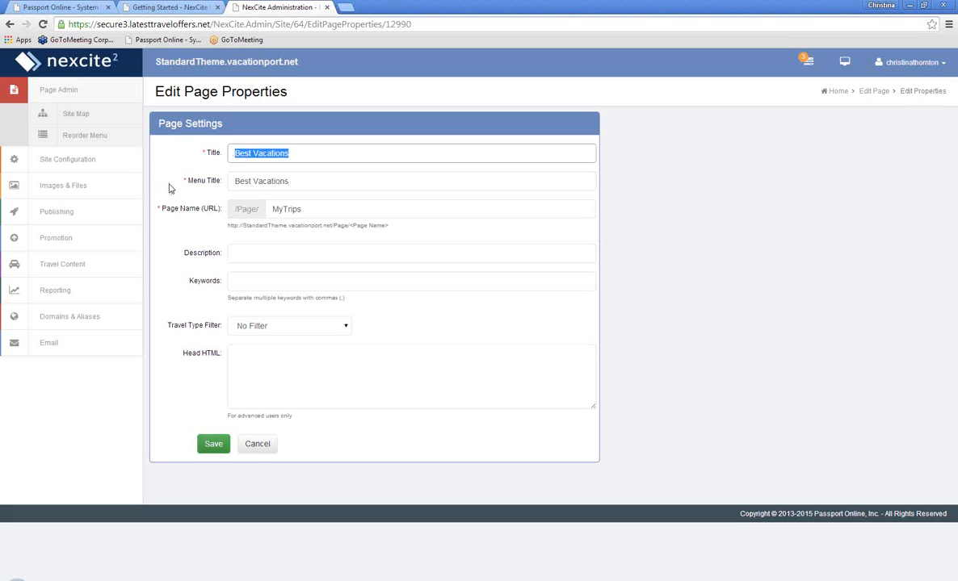
# Step: Change the page name in the page's URL from the page settings to "BestVacations"
pyautogui.click(184, 185)
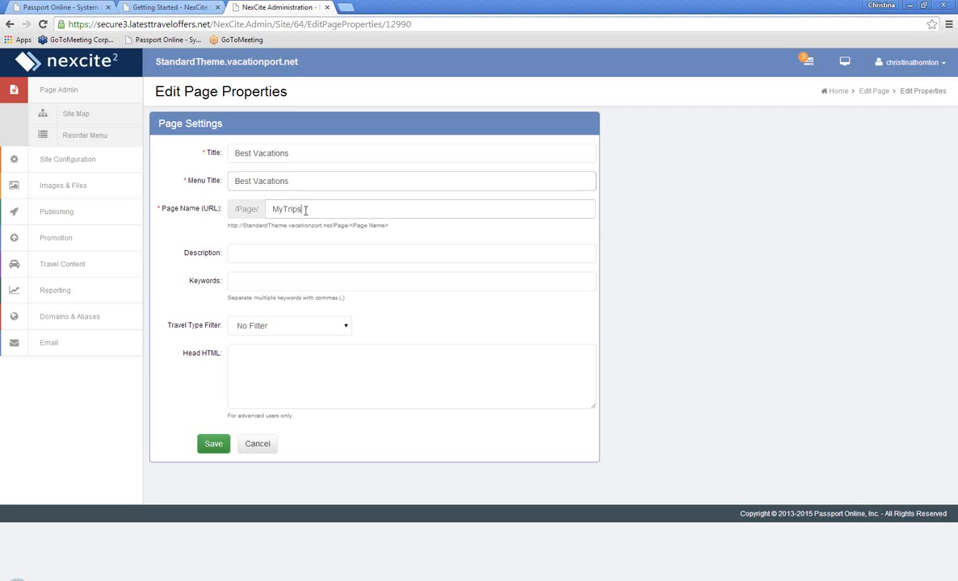
pyautogui.moveTo(305, 209); pyautogui.dragTo(272, 209)
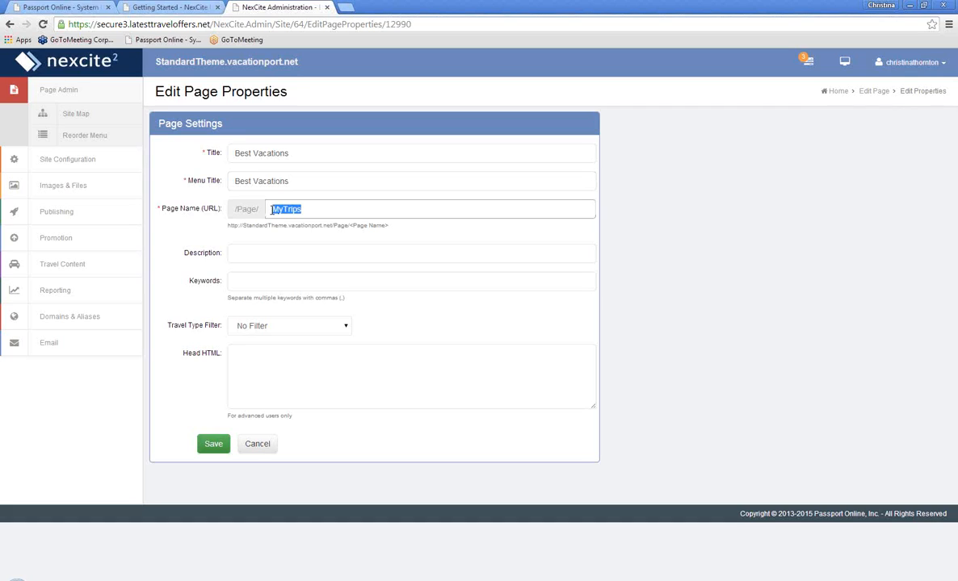
pyautogui.write('BestVacations')
pyautogui.moveTo(350, 206); pyautogui.dragTo(245, 208)
pyautogui.click(289, 209)
pyautogui.moveTo(367, 212); pyautogui.dragTo(225, 220)
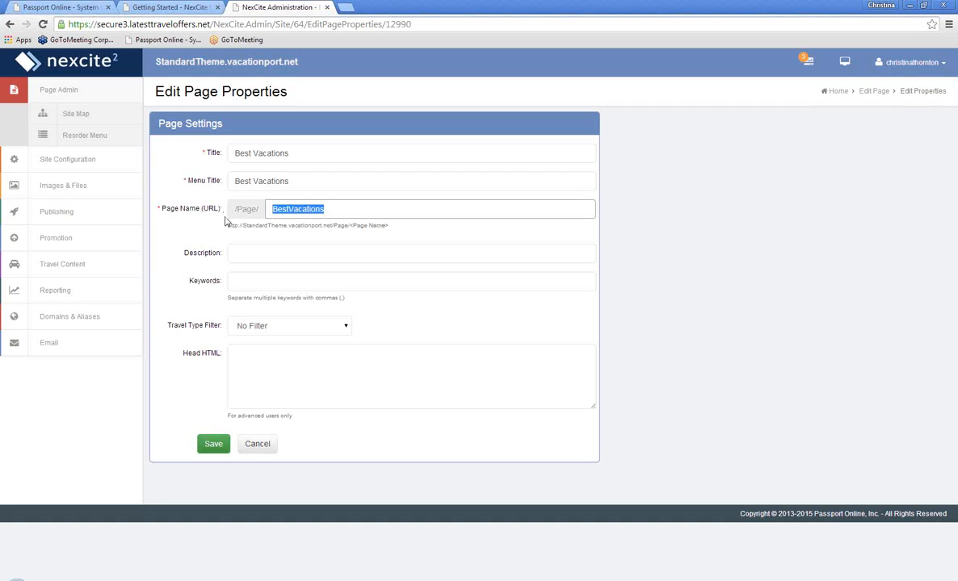
pyautogui.press('BackSpace')
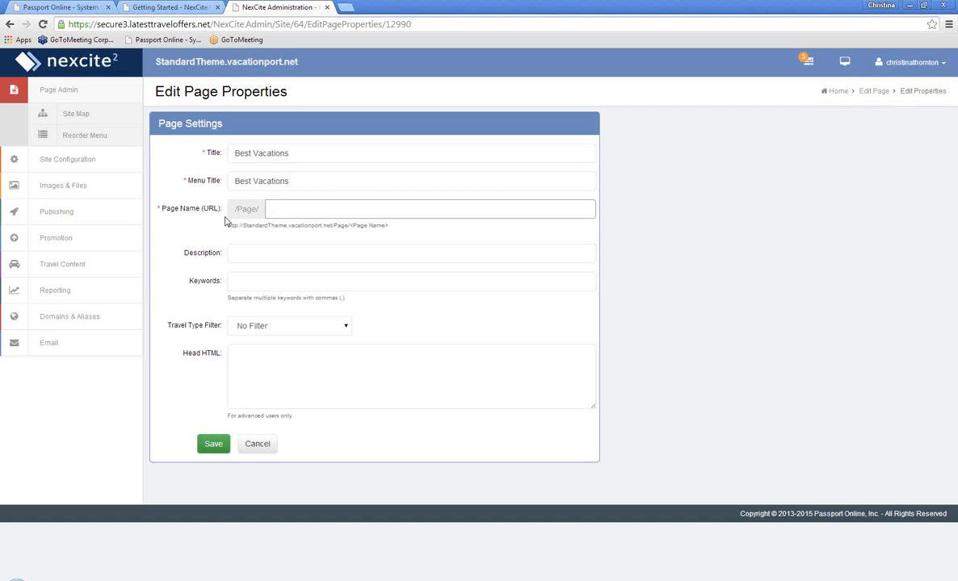
pyautogui.hotkey('ctrl', 'z')
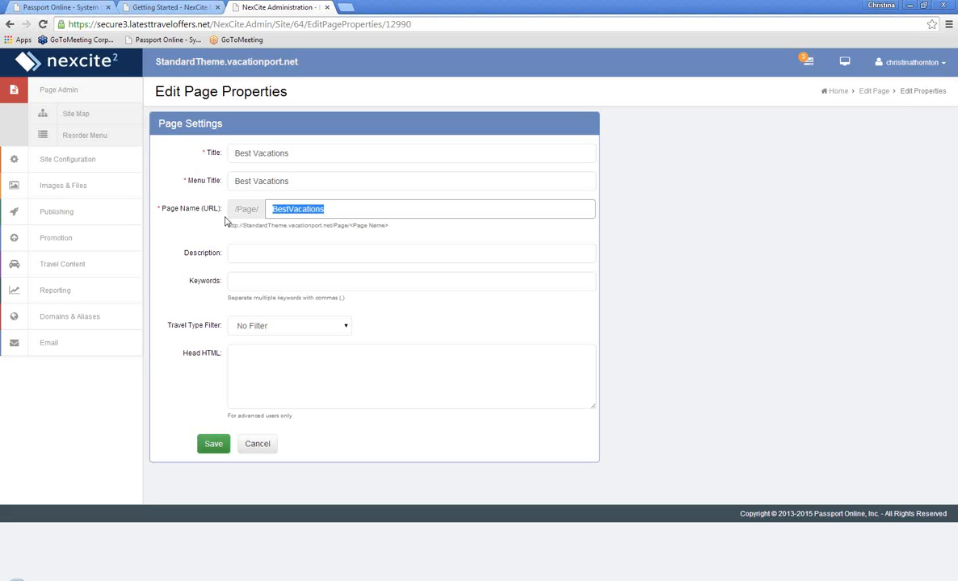
# Step: Save the page properties, and check the renamed Best Vacations page in a preview before closing it
pyautogui.click(188, 323)
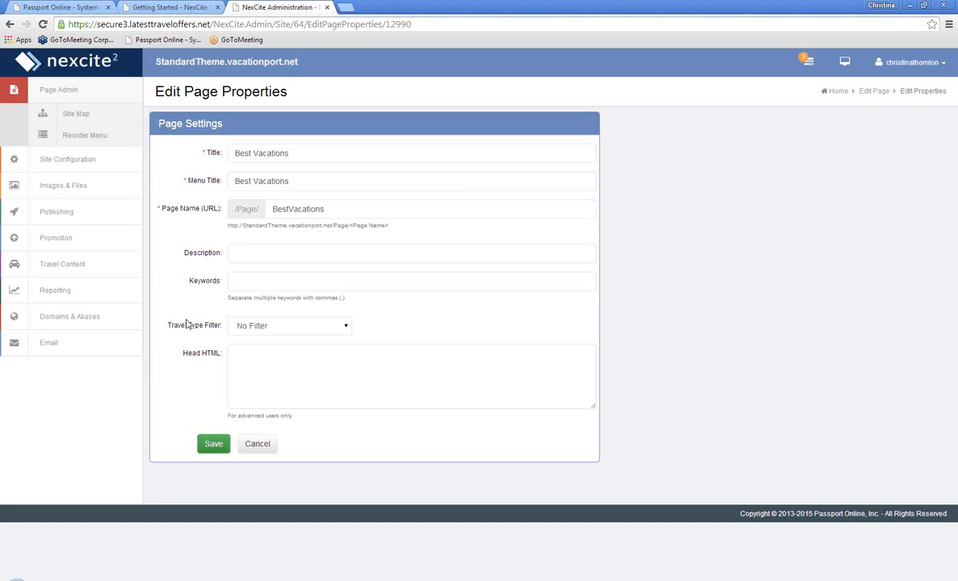
pyautogui.click(209, 449)
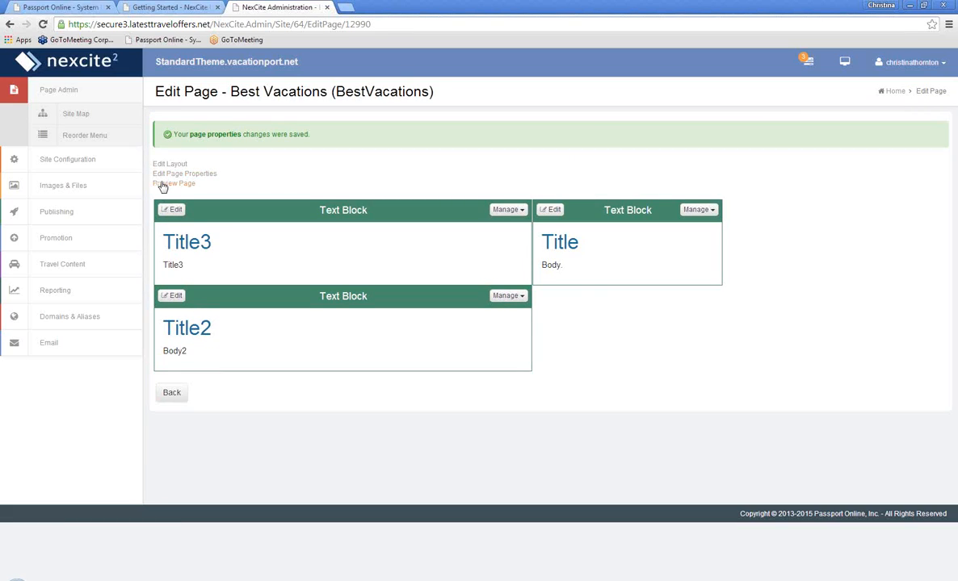
pyautogui.click(153, 182)
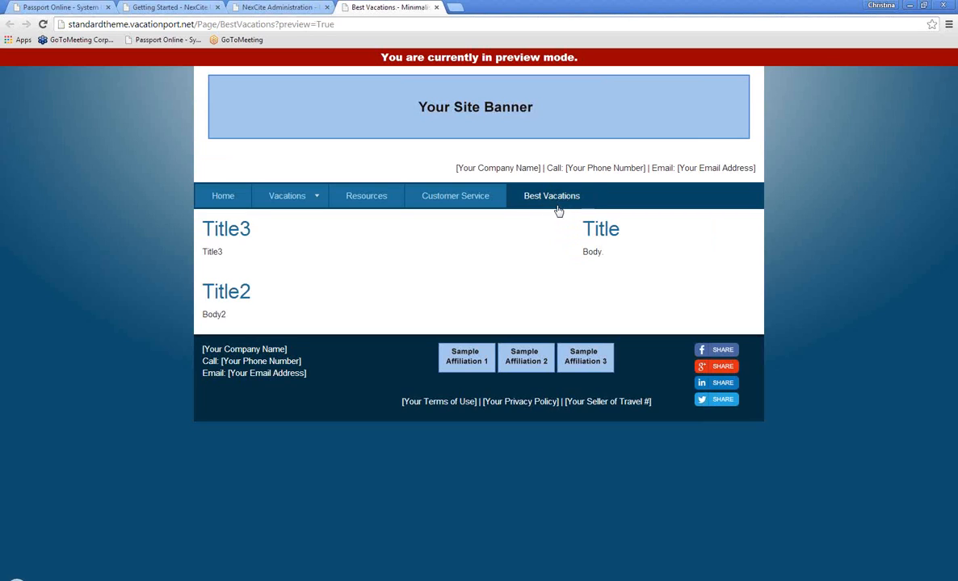
pyautogui.click(437, 7)
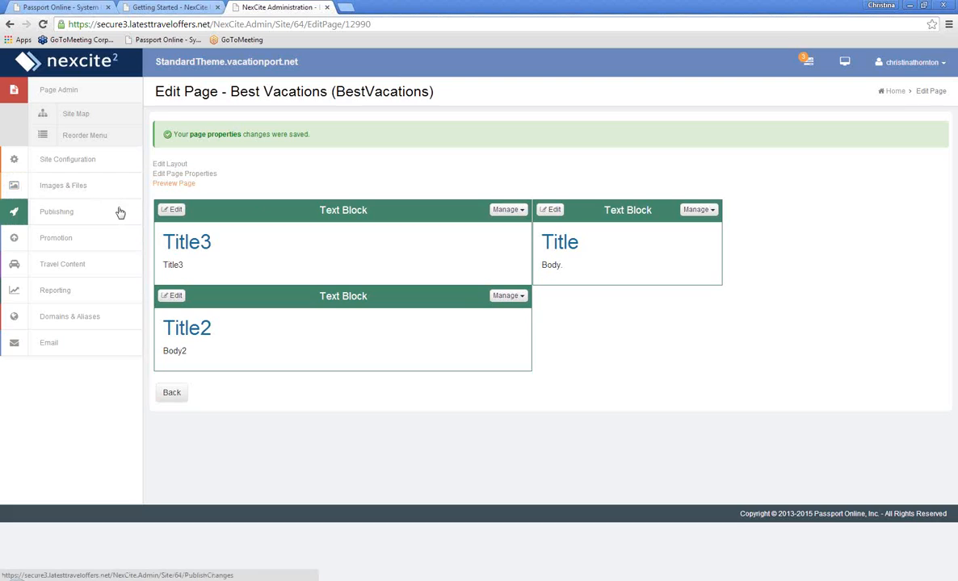
# Step: Review the summary of unpublished items, and check the site map for pages flagged with pending changes
pyautogui.click(805, 64)
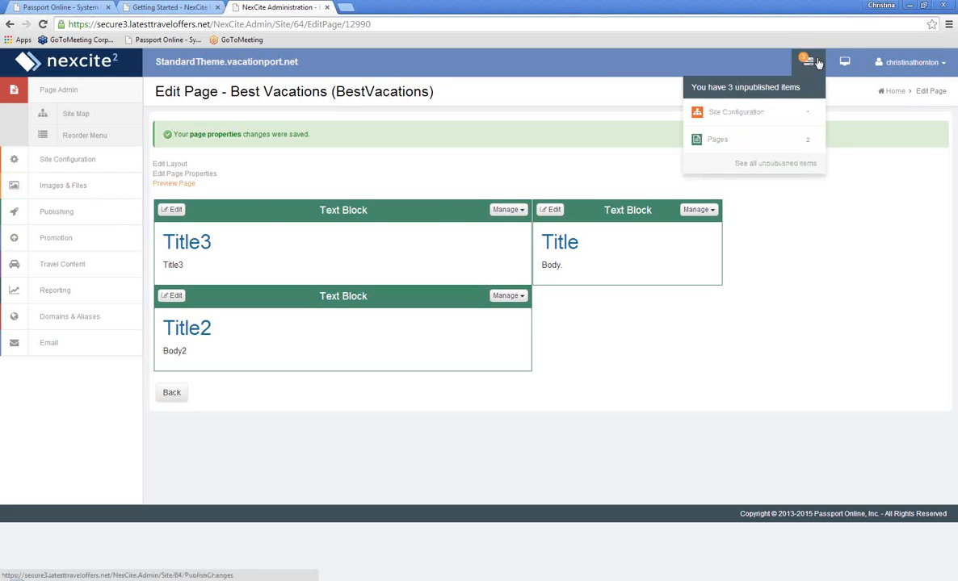
pyautogui.click(54, 96)
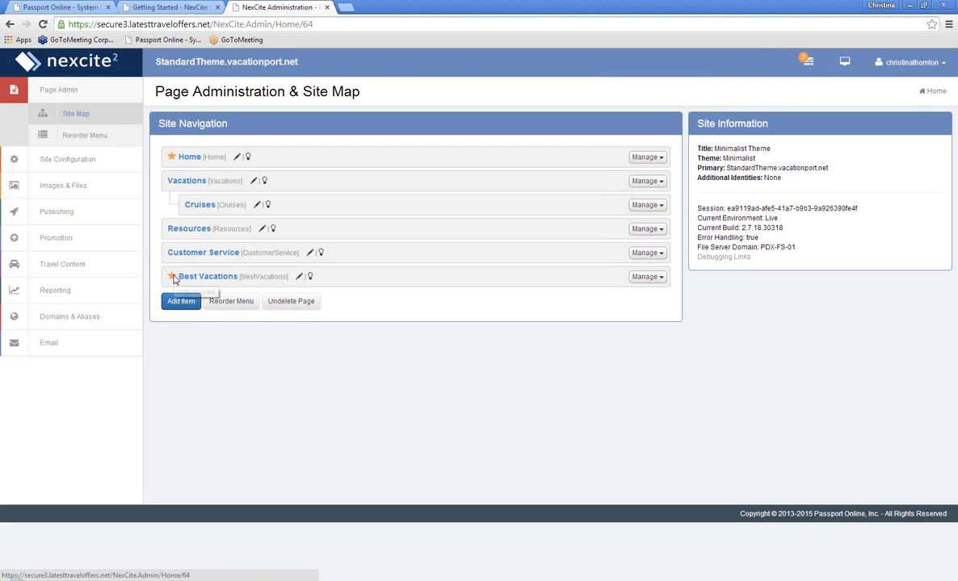
# Step: Publish the Menu and Home changes from the unpublished change queue, leaving out the Best Vacations page
pyautogui.click(73, 213)
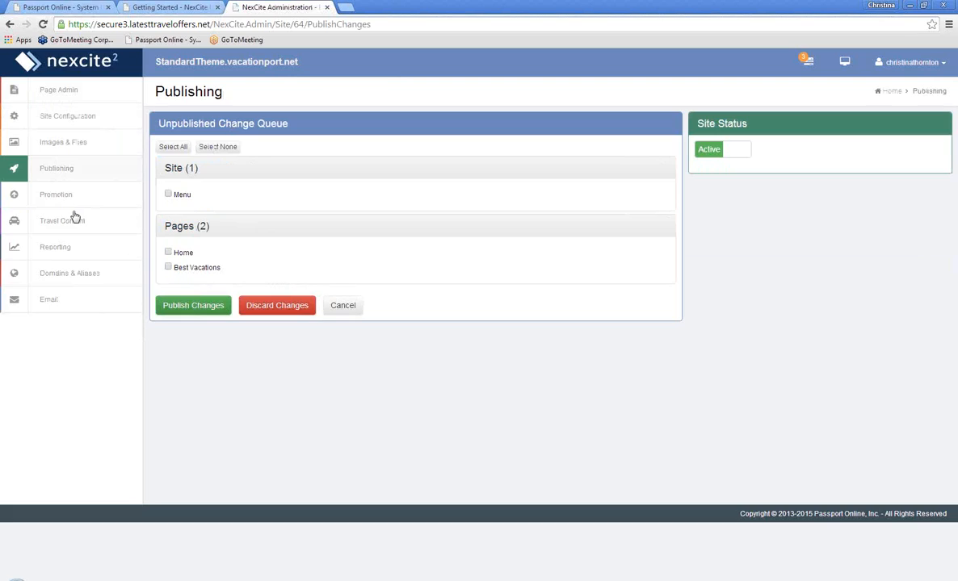
pyautogui.click(170, 152)
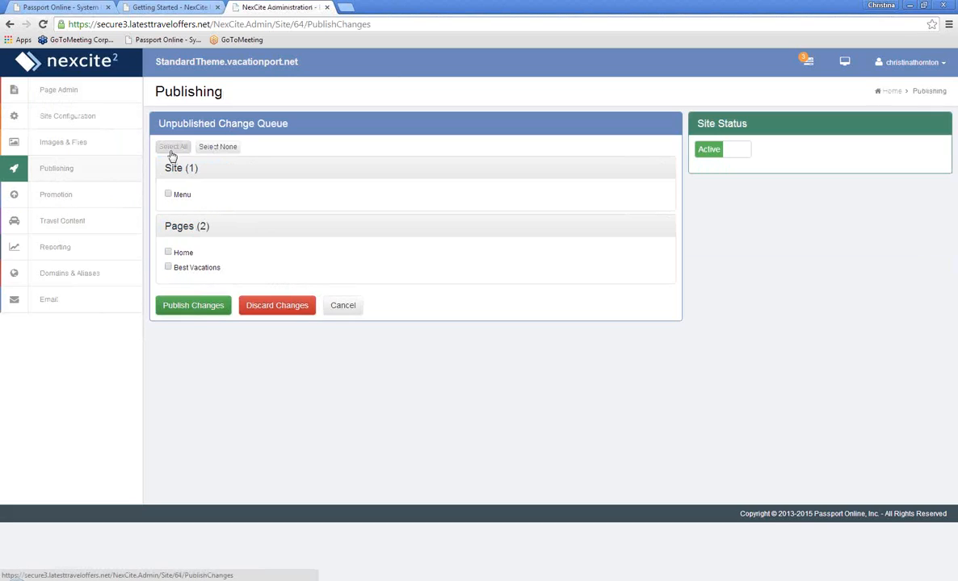
pyautogui.click(168, 268)
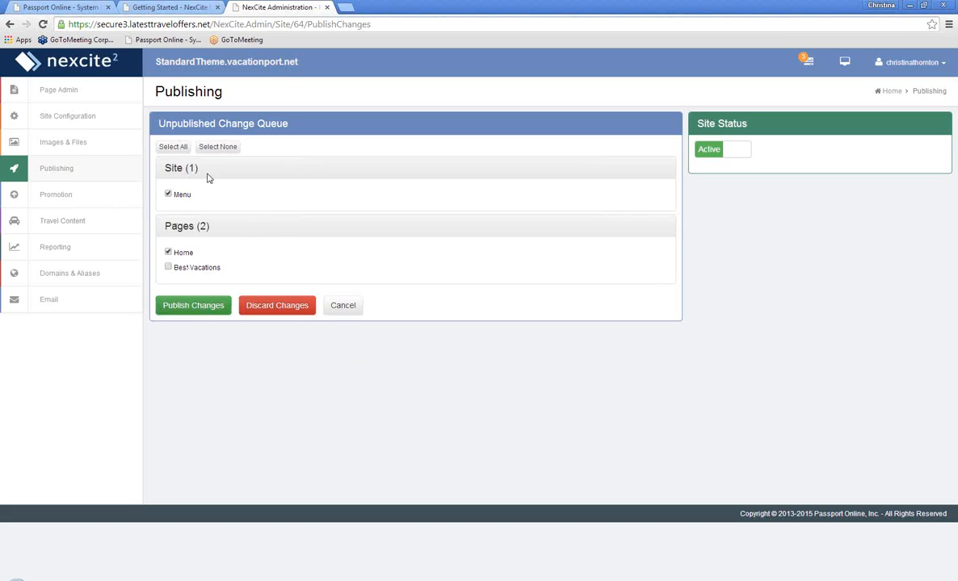
pyautogui.click(171, 305)
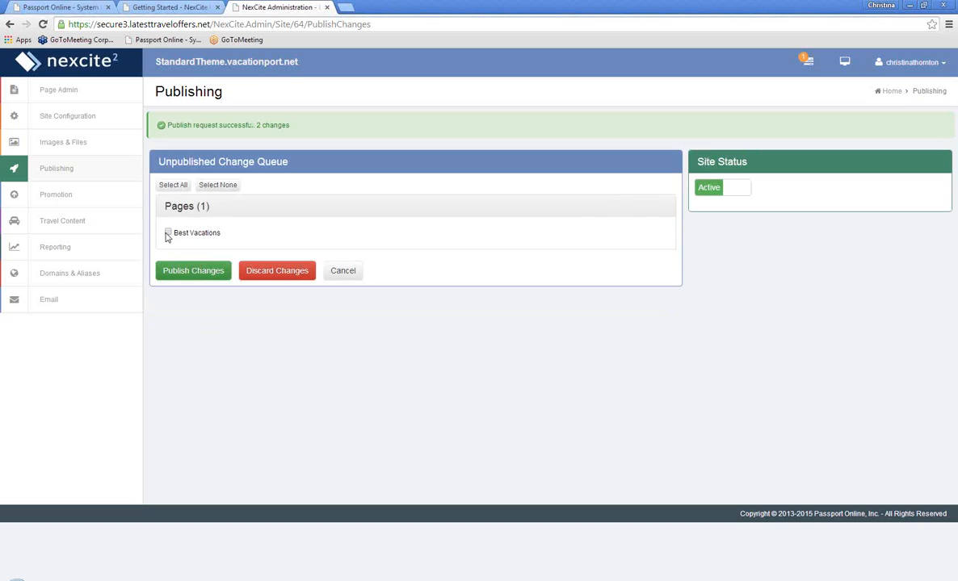
# Step: Discard the unpublished changes for the Best Vacations page, and confirm the discard
pyautogui.click(168, 232)
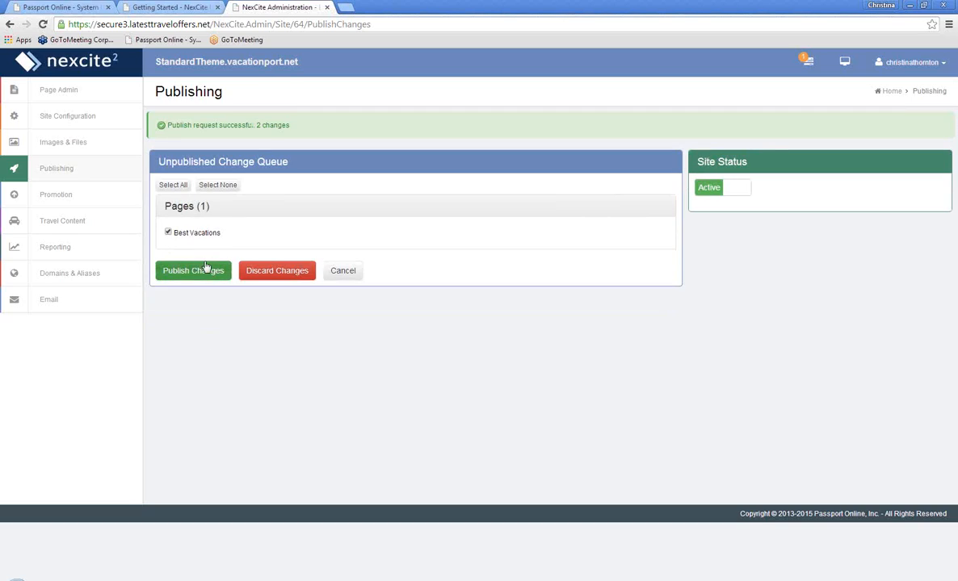
pyautogui.click(266, 275)
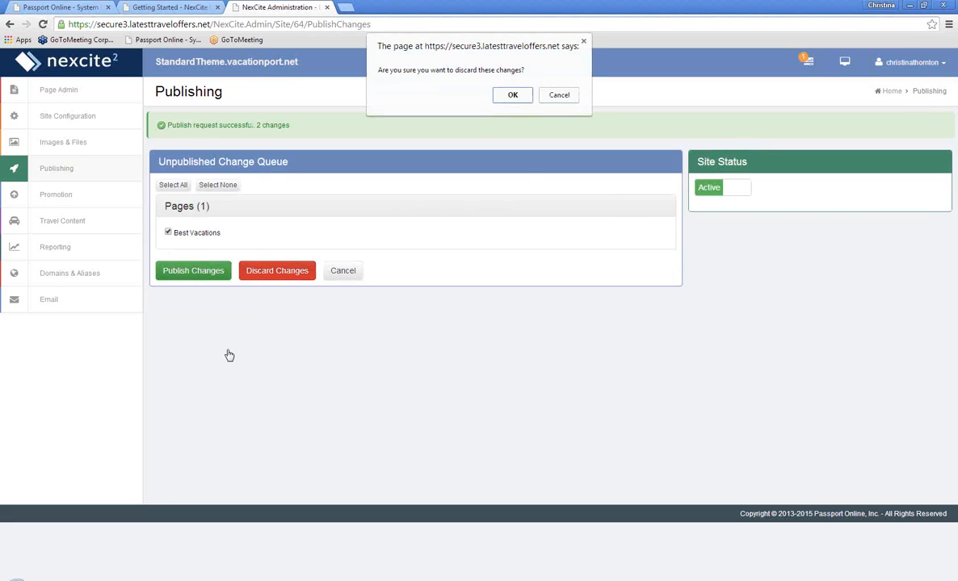
pyautogui.click(511, 96)
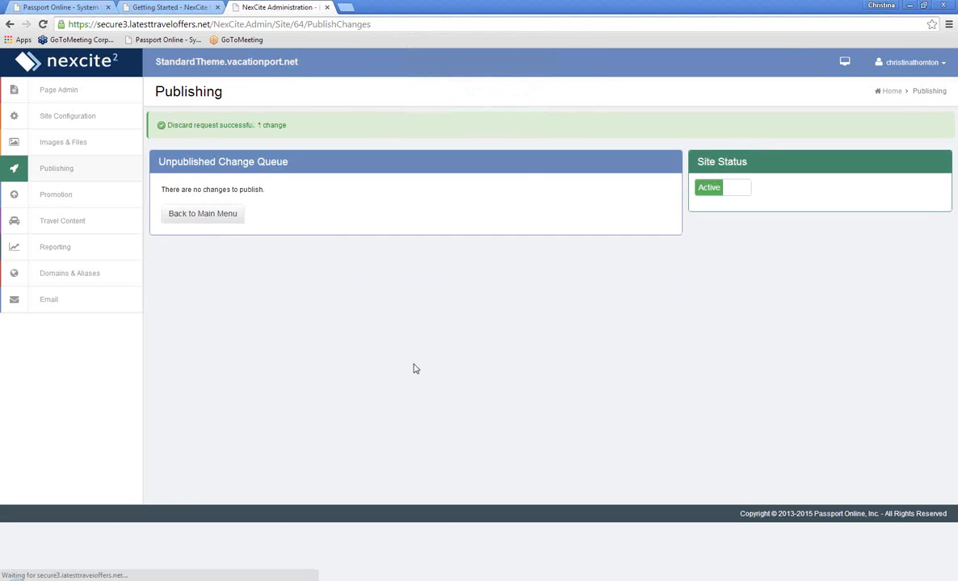
# Step: Check the live site's home page and Vacations menu, close it, and return to the site map in page administration
pyautogui.moveTo(843, 62)
pyautogui.click(814, 129)
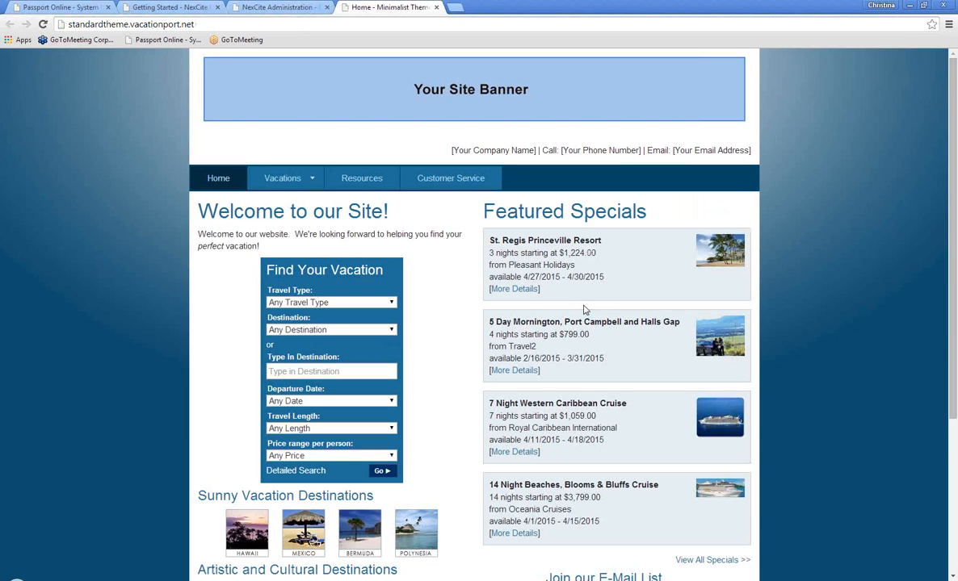
pyautogui.moveTo(284, 178)
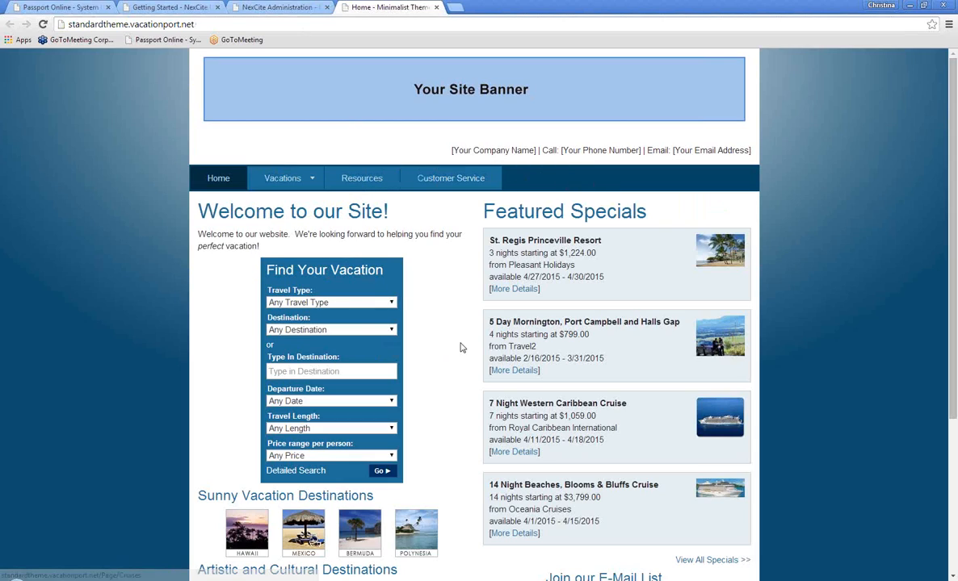
pyautogui.click(437, 8)
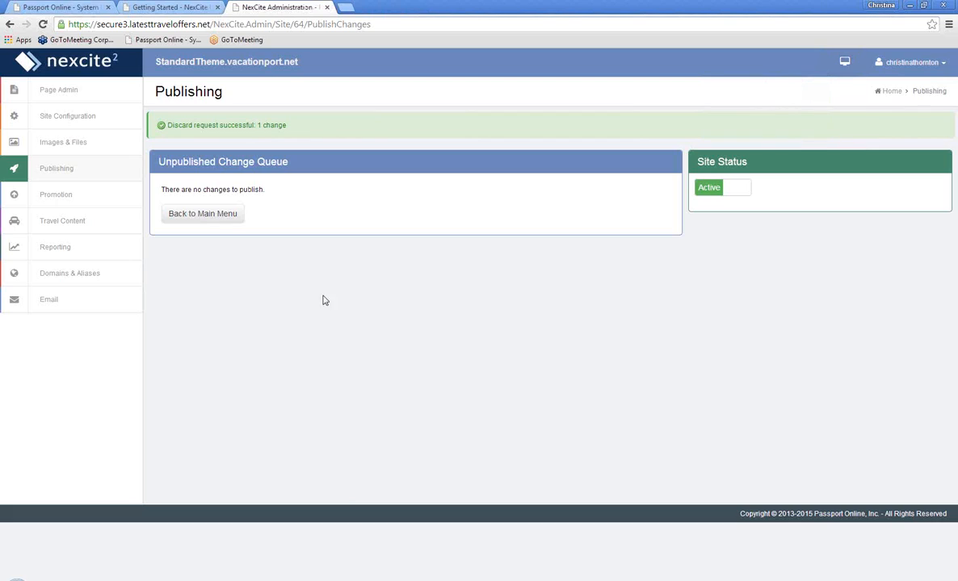
pyautogui.click(48, 90)
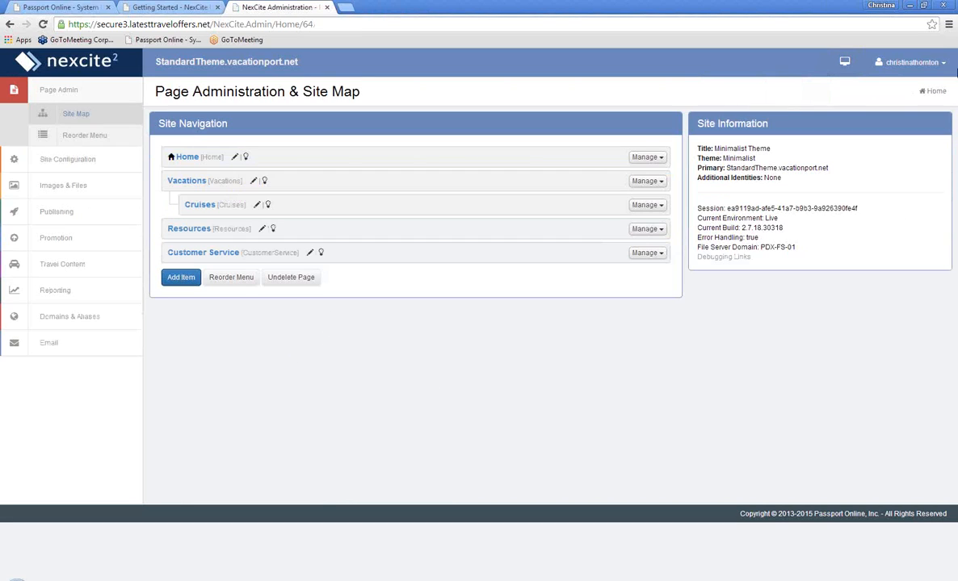